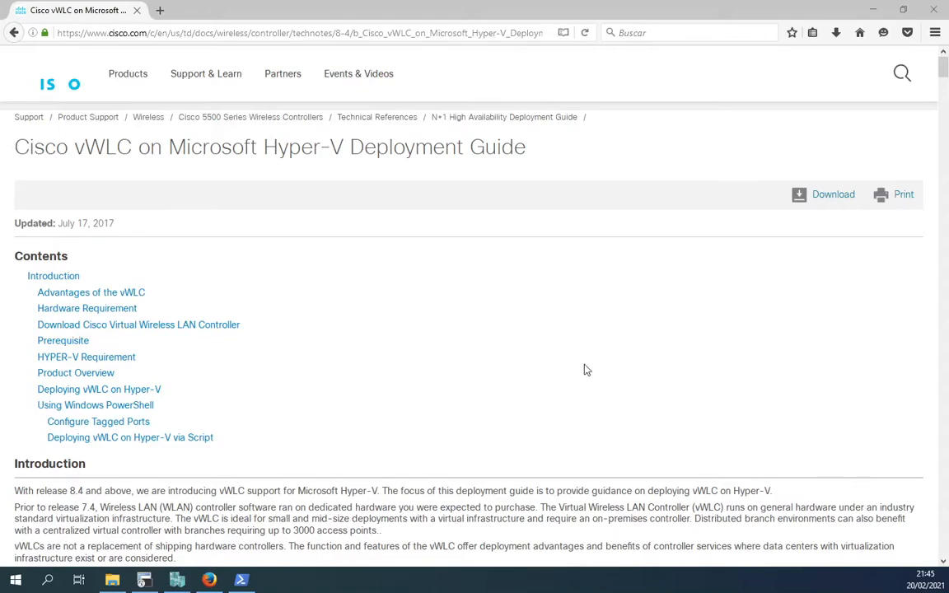
{"action": "scroll", "coordinate": [490, 341], "scroll_direction": "down", "scroll_amount": 5}
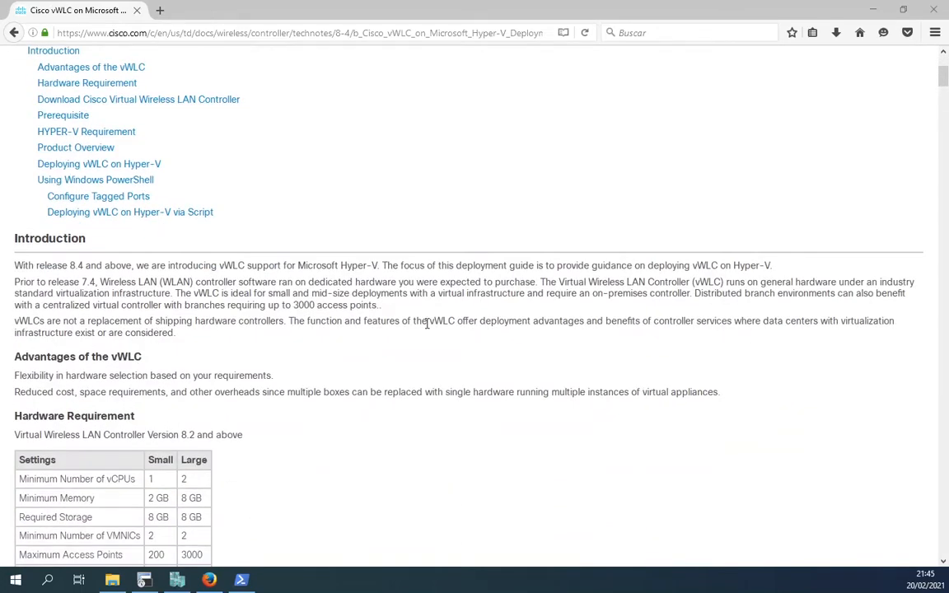
{"action": "scroll", "coordinate": [426, 324], "scroll_direction": "down", "scroll_amount": 2}
{"action": "left_click_drag", "start_coordinate": [68, 190], "coordinate": [130, 193]}
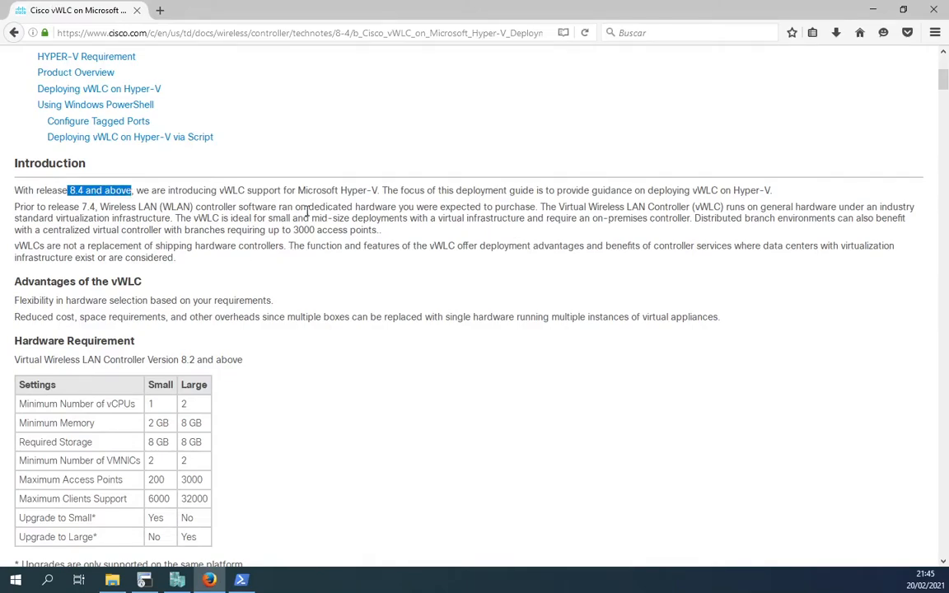
{"action": "left_click_drag", "start_coordinate": [296, 190], "coordinate": [379, 190]}
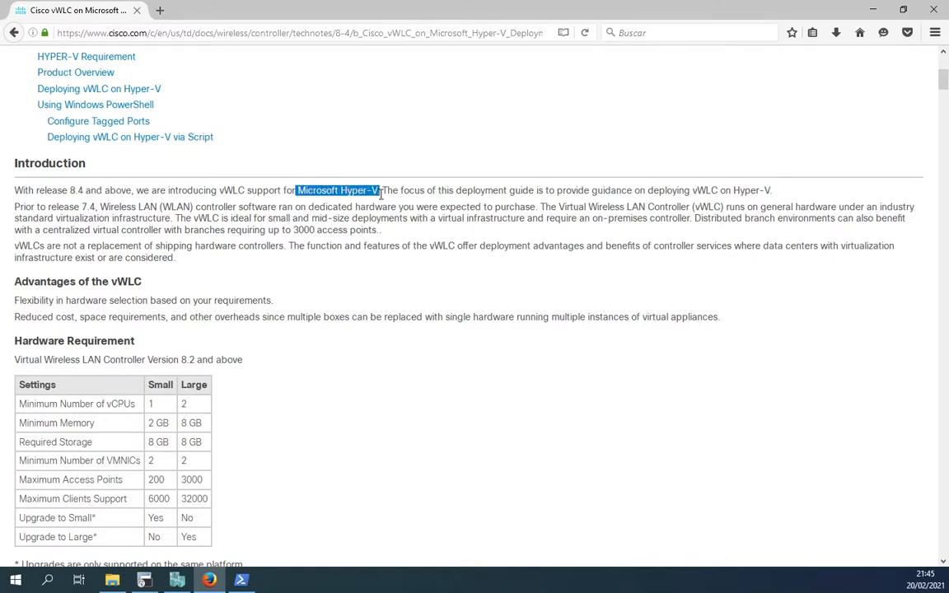
{"action": "scroll", "coordinate": [420, 333], "scroll_direction": "down", "scroll_amount": 1}
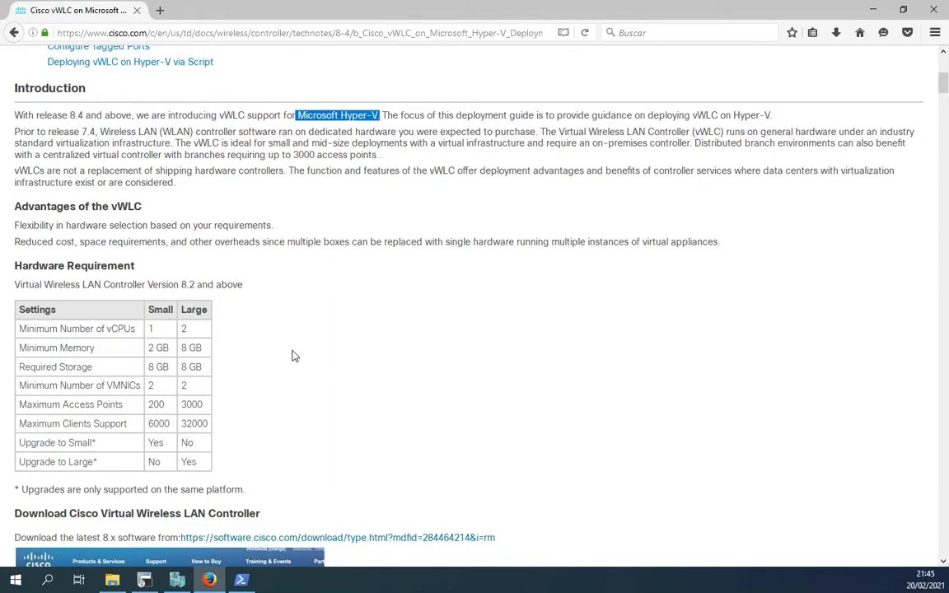
{"action": "left_click_drag", "start_coordinate": [147, 310], "coordinate": [174, 316]}
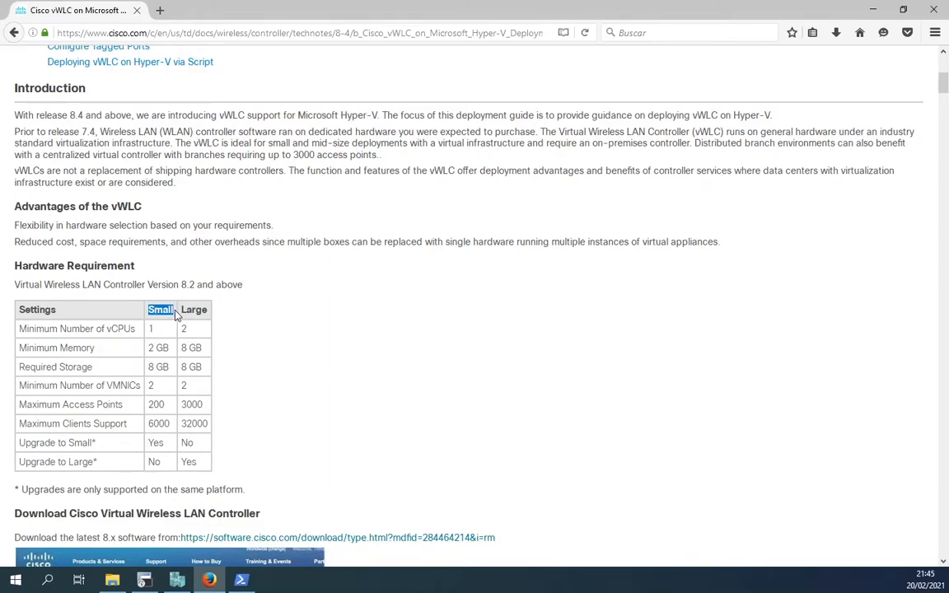
{"action": "left_click", "coordinate": [212, 360]}
{"action": "left_click", "coordinate": [113, 581]}
{"action": "left_click", "coordinate": [377, 294]}
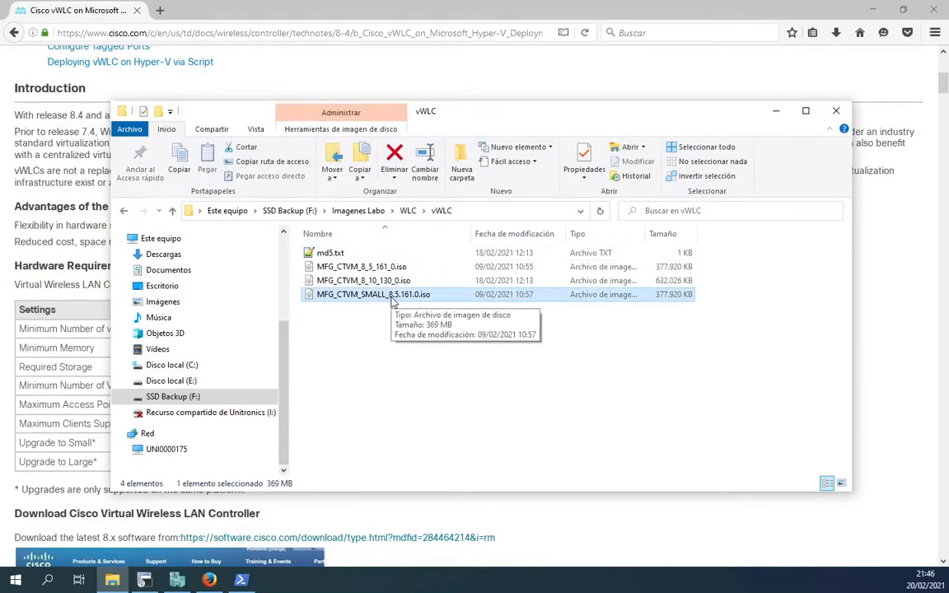
{"action": "left_click", "coordinate": [781, 117]}
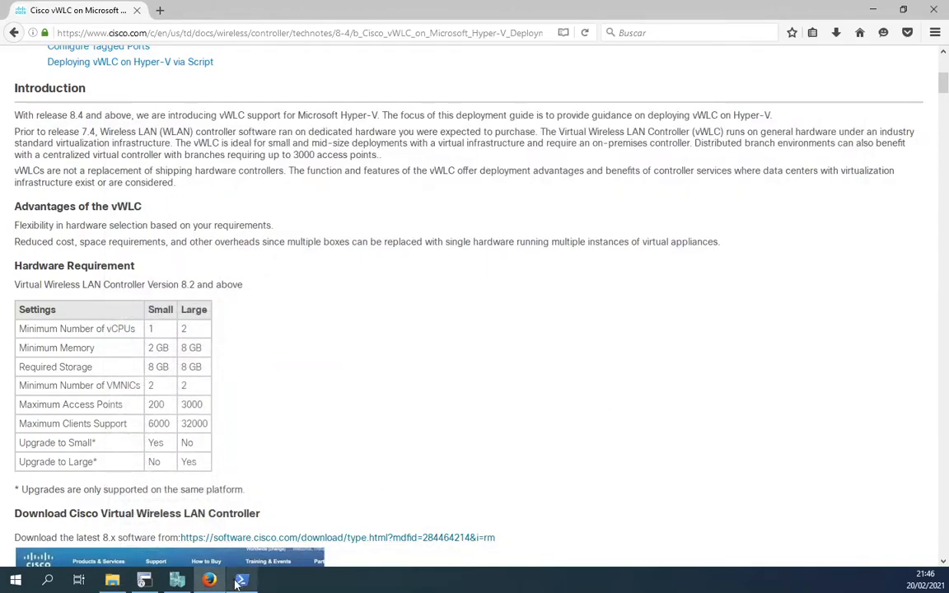
Step: Start a new virtual machine in Hyper-V Manager and name it vWLC
{"action": "left_click", "coordinate": [178, 581]}
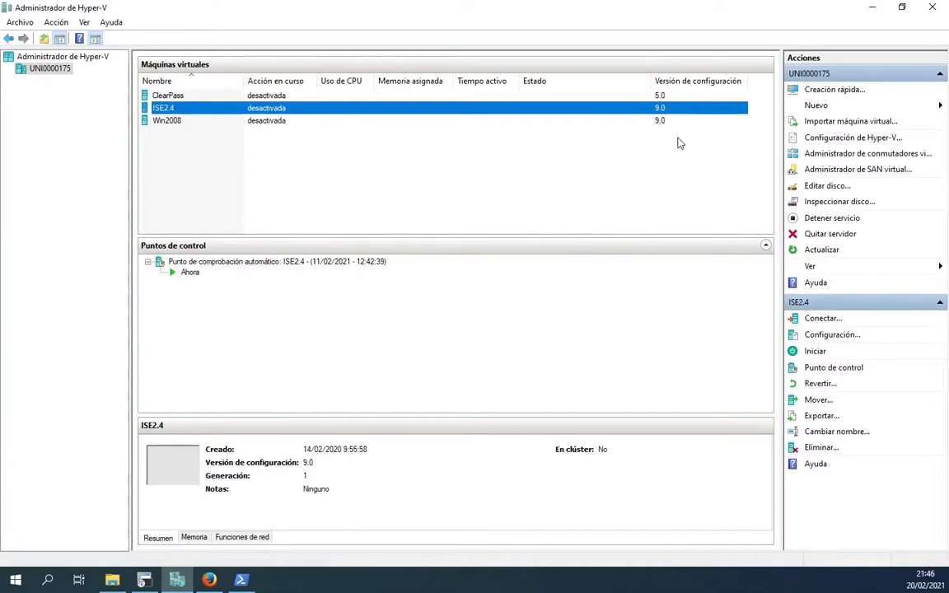
{"action": "left_click", "coordinate": [886, 107]}
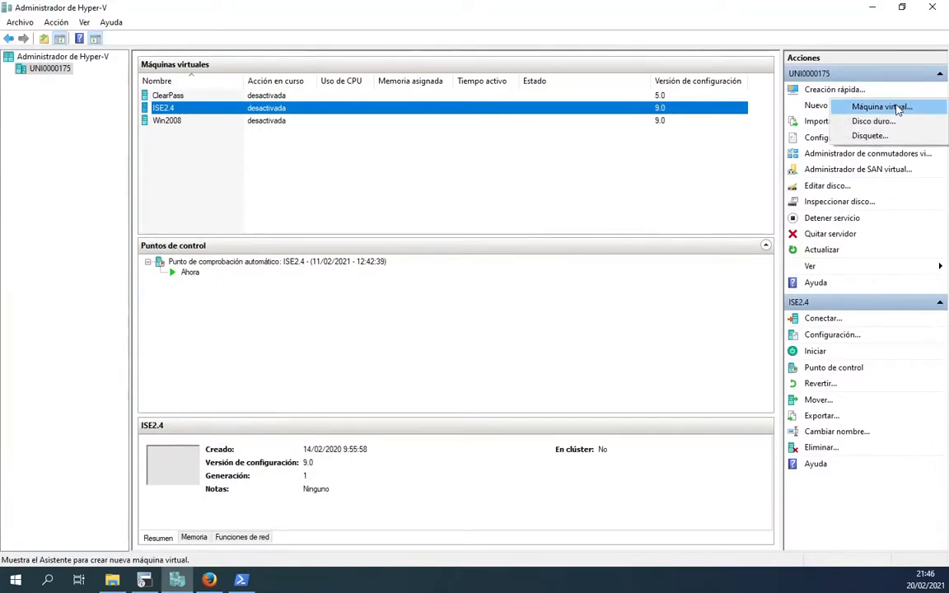
{"action": "left_click", "coordinate": [896, 107]}
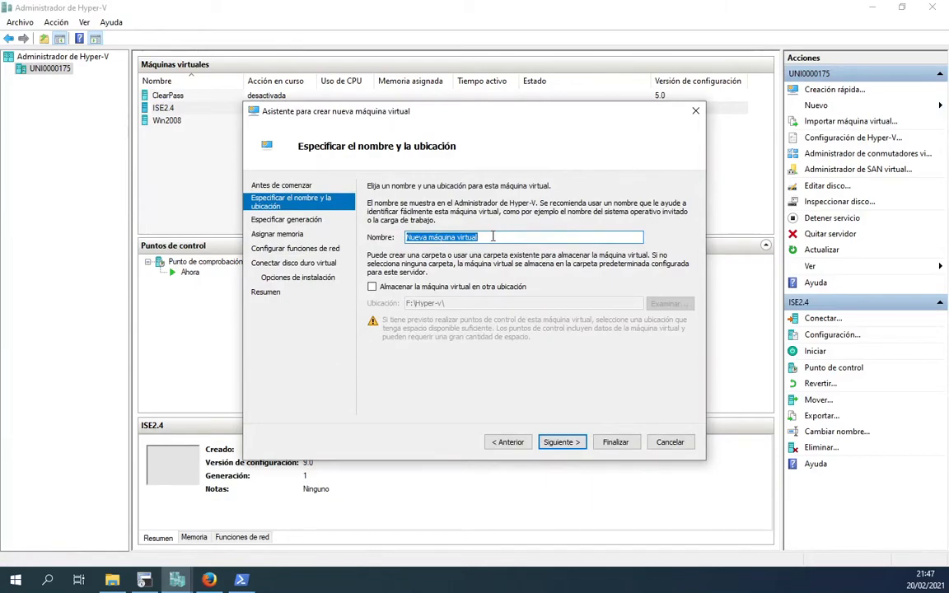
{"action": "type", "text": "vWLC"}
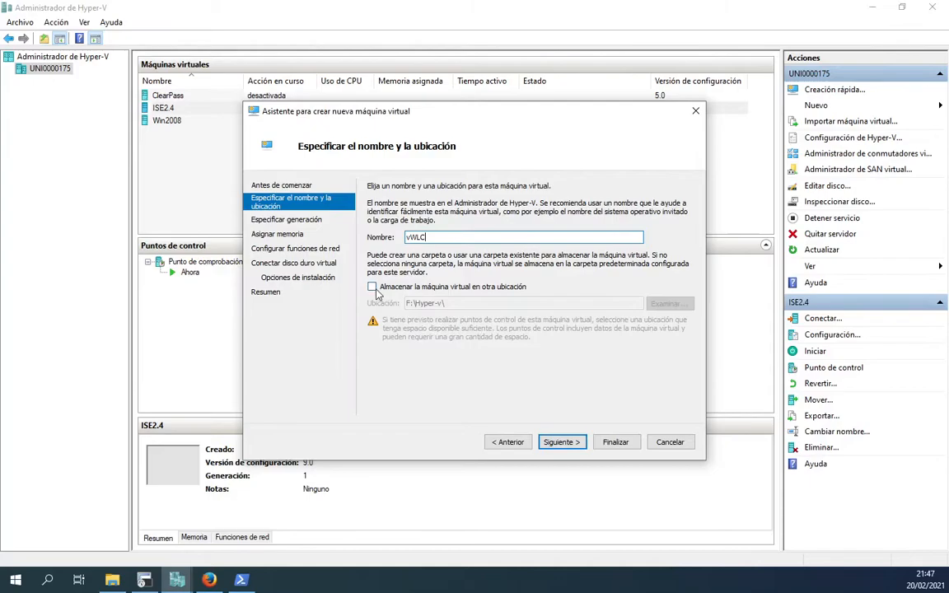
Step: Store the vWLC machine in the F:\Hyper-v\vWLC folder
{"action": "left_click", "coordinate": [374, 289]}
{"action": "left_click", "coordinate": [668, 303]}
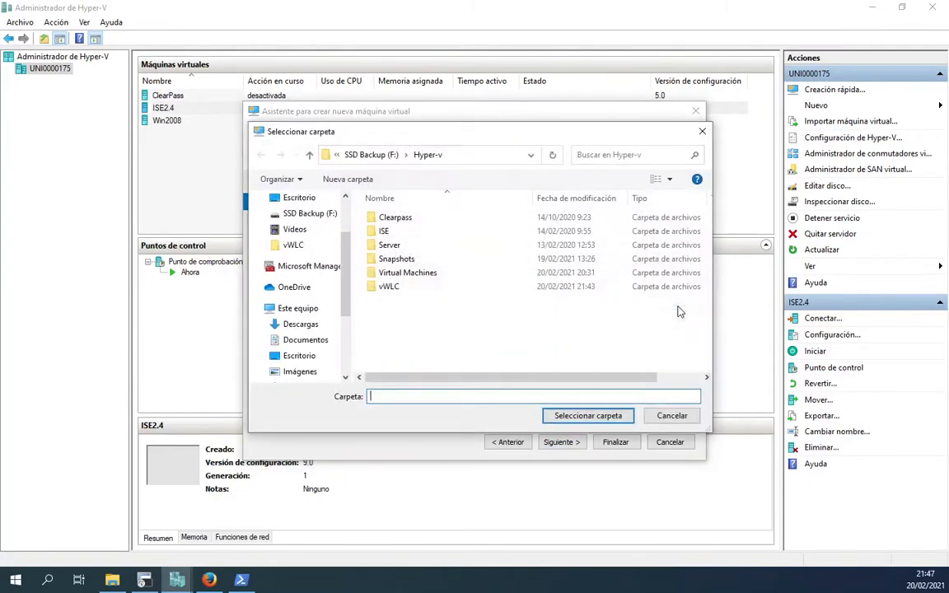
{"action": "double_click", "coordinate": [384, 289]}
{"action": "left_click", "coordinate": [582, 416]}
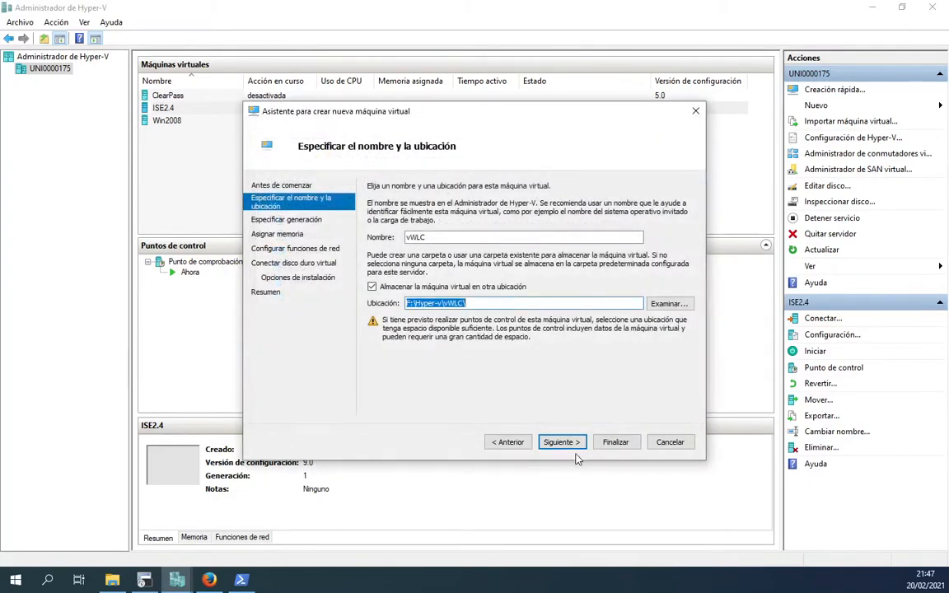
{"action": "left_click", "coordinate": [572, 444]}
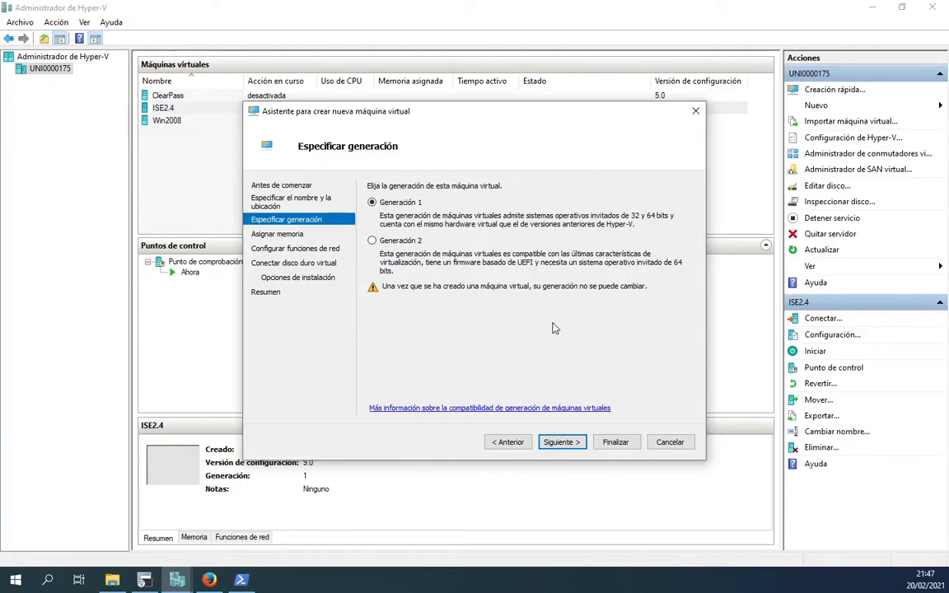
Step: Keep Generation 1 and give it 2048 MB startup memory without dynamic memory
{"action": "left_click", "coordinate": [560, 442]}
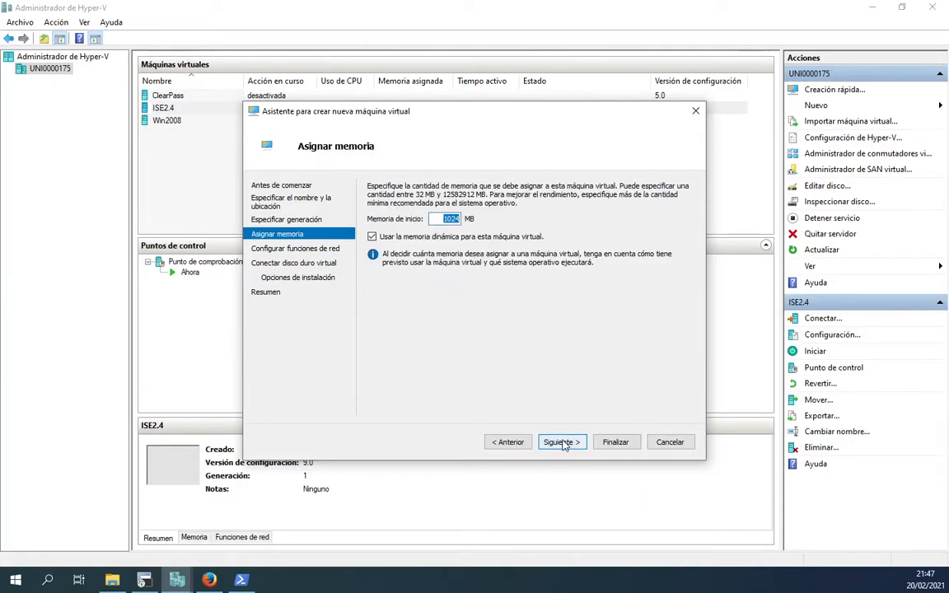
{"action": "key", "text": "BackSpace"}
{"action": "type", "text": "2048"}
{"action": "left_click", "coordinate": [371, 236]}
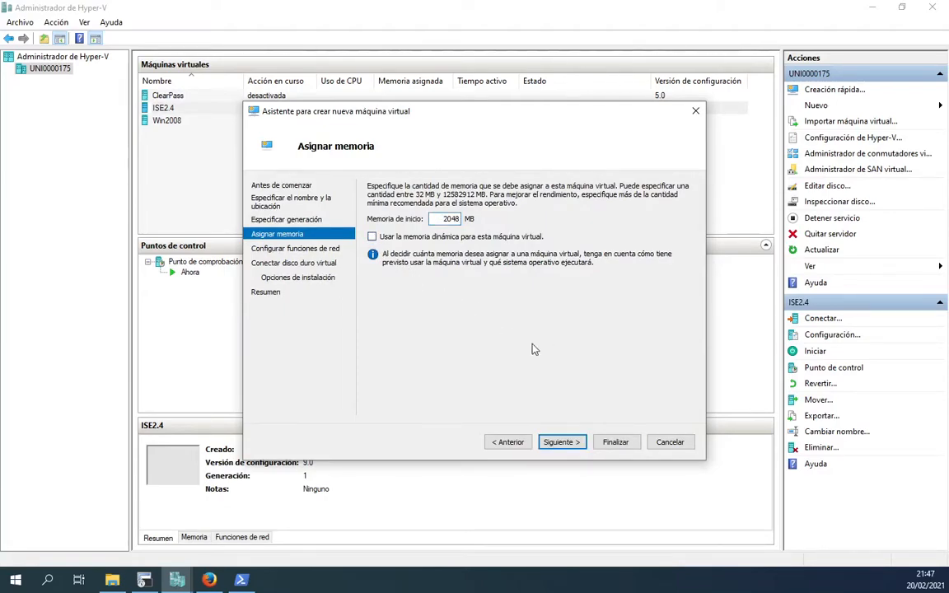
{"action": "left_click", "coordinate": [562, 443]}
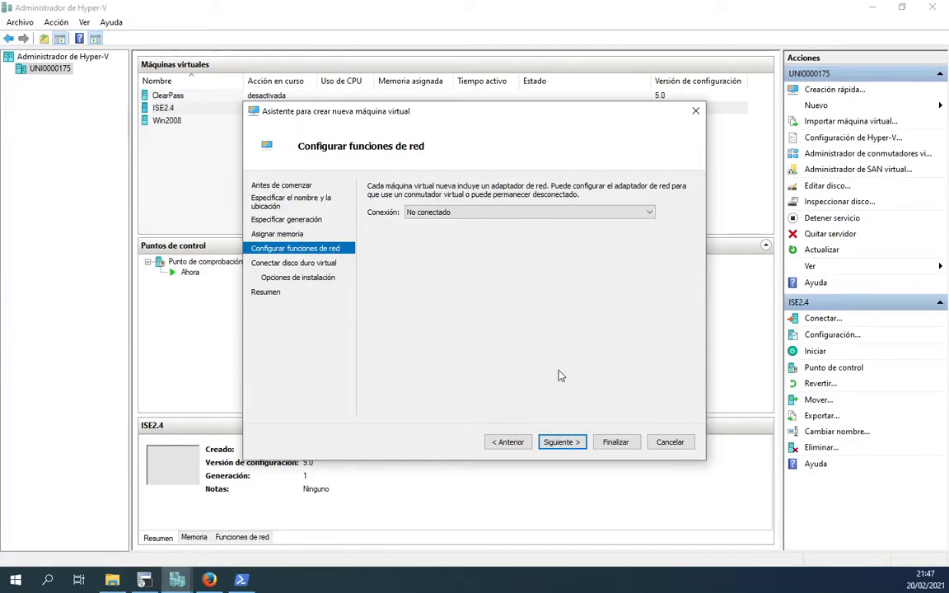
Step: Leave the network unconnected, set an 8 GB virtual disk, and finish the wizard
{"action": "left_click", "coordinate": [561, 443]}
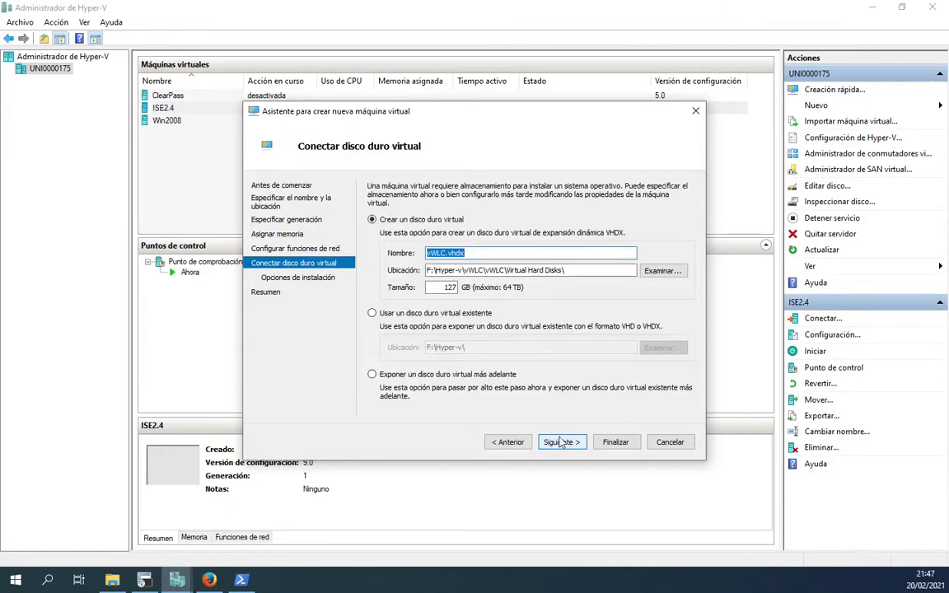
{"action": "left_click_drag", "start_coordinate": [443, 288], "coordinate": [467, 291]}
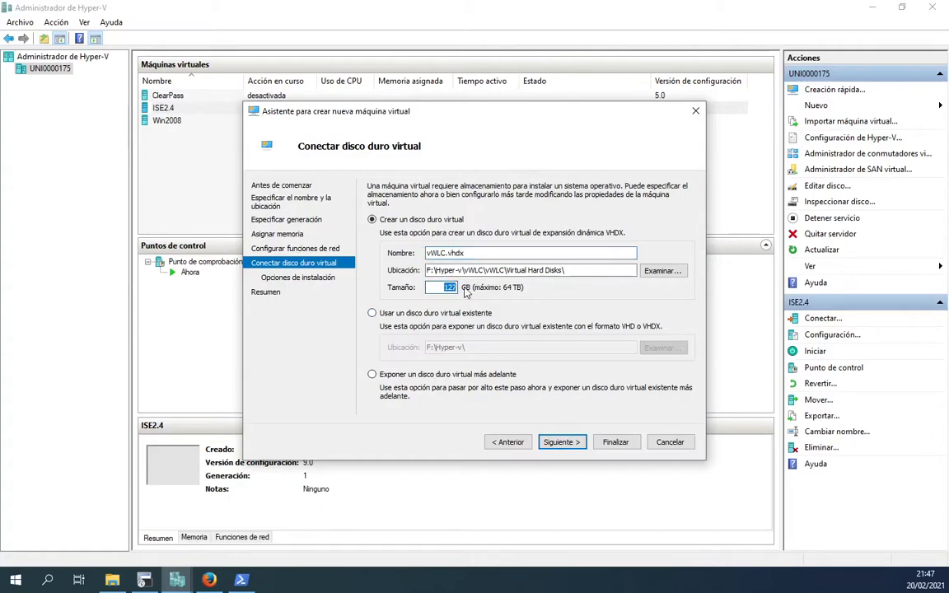
{"action": "type", "text": "8"}
{"action": "left_click", "coordinate": [561, 443]}
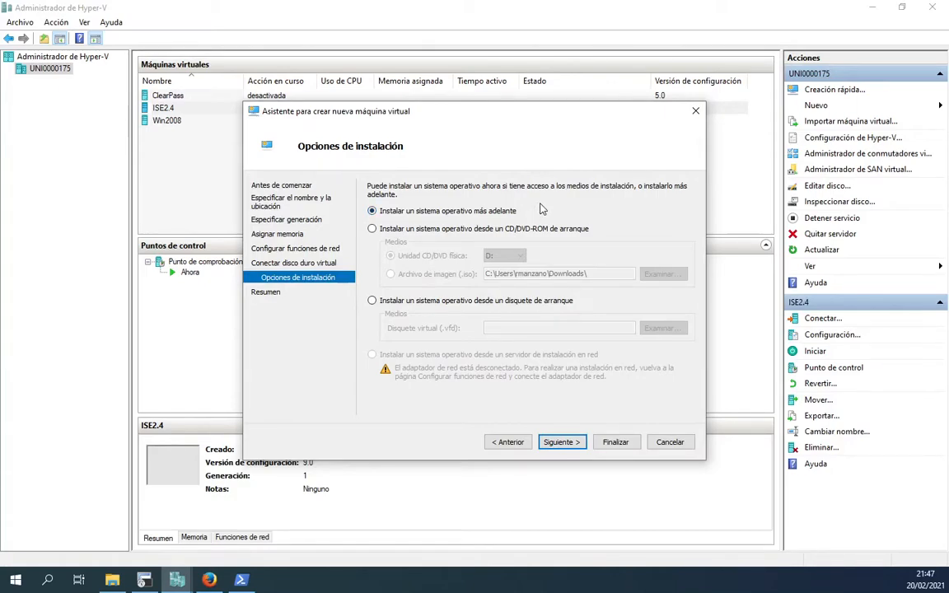
{"action": "left_click", "coordinate": [566, 444]}
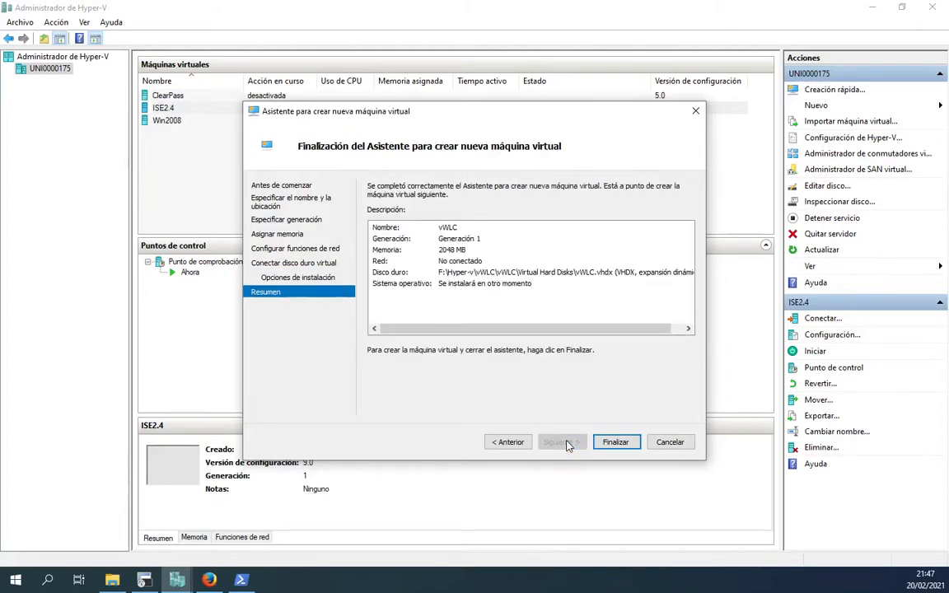
{"action": "left_click", "coordinate": [616, 443]}
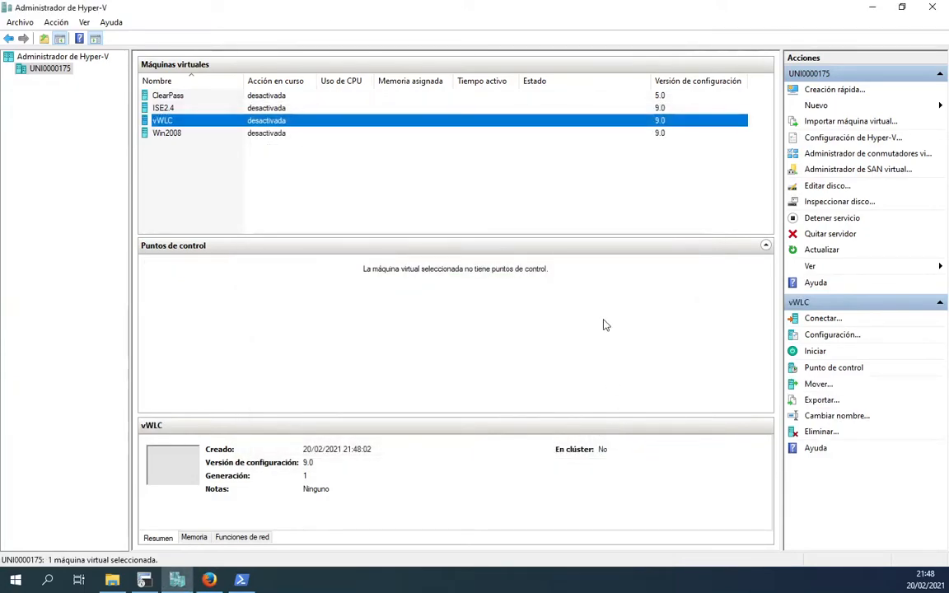
Step: Open vWLC's settings and review its network adapter and add-hardware options
{"action": "left_click", "coordinate": [841, 337]}
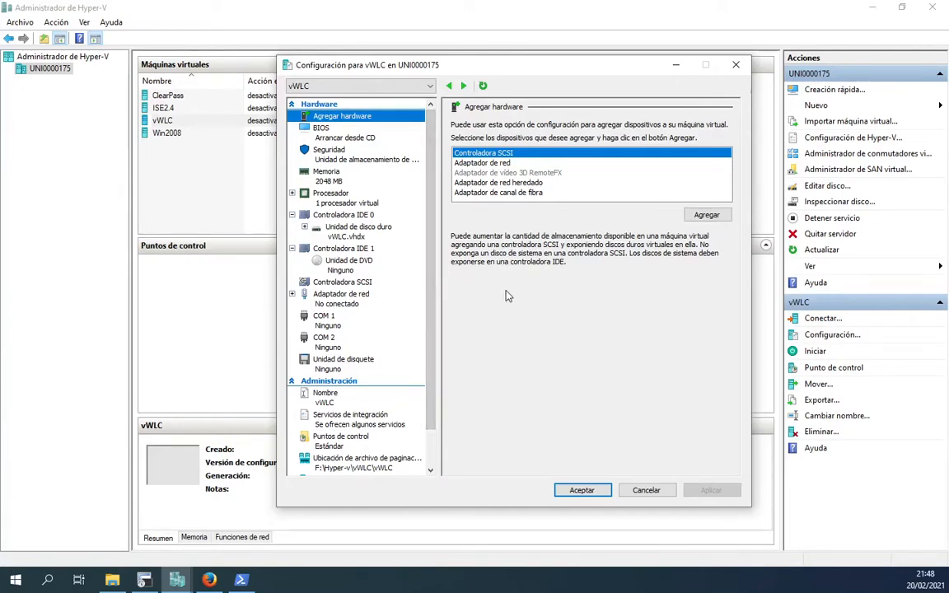
{"action": "left_click", "coordinate": [336, 294]}
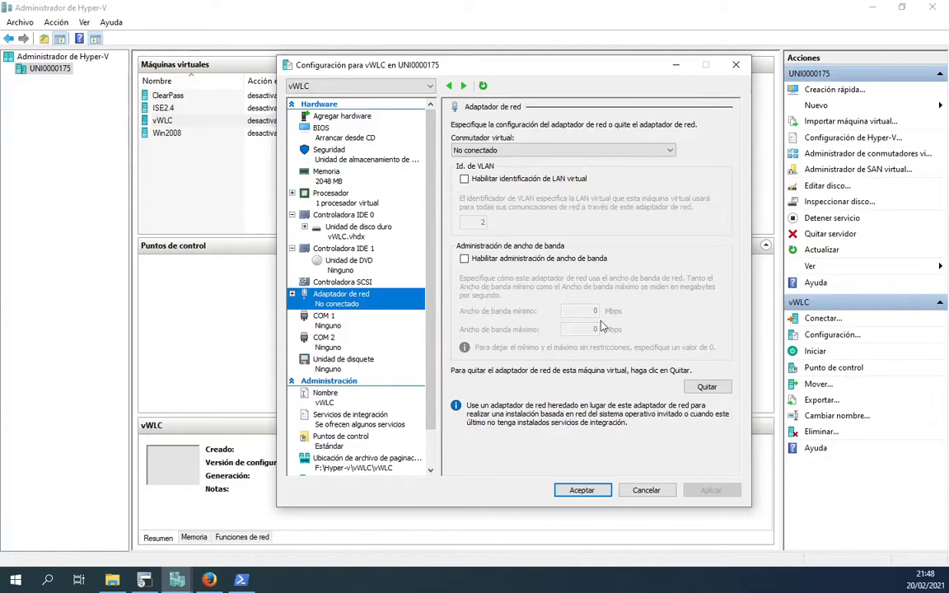
{"action": "left_click", "coordinate": [649, 492]}
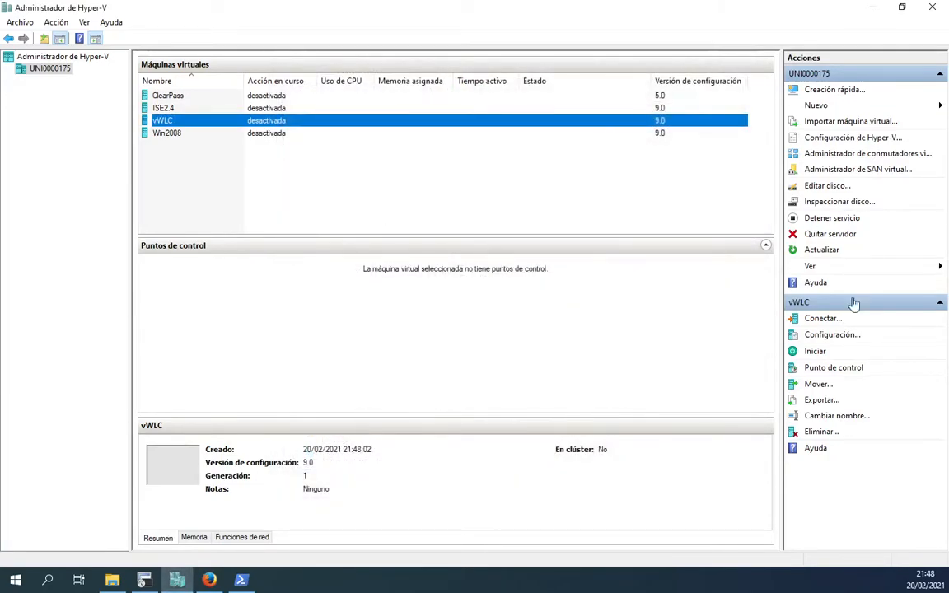
{"action": "left_click", "coordinate": [830, 334]}
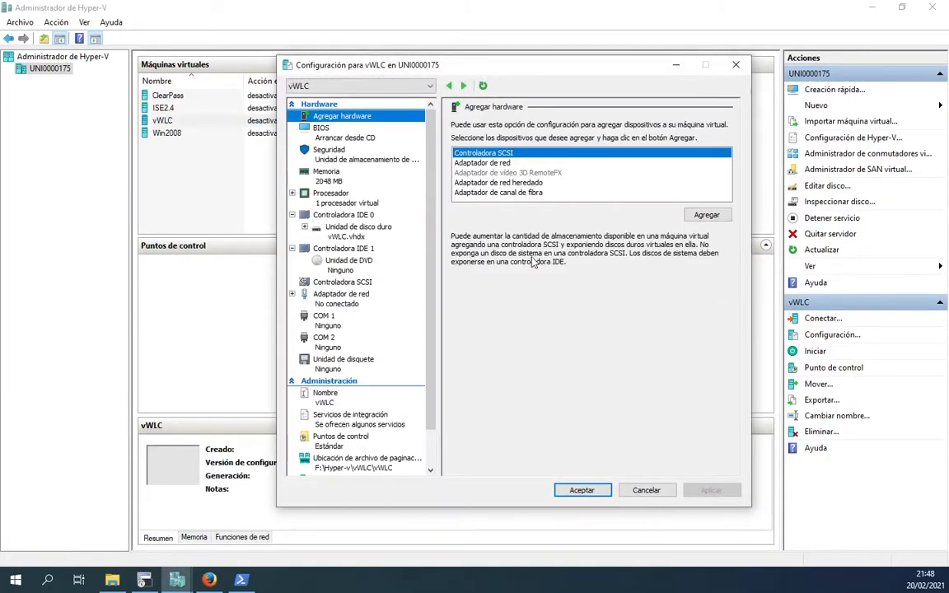
{"action": "left_click", "coordinate": [461, 163]}
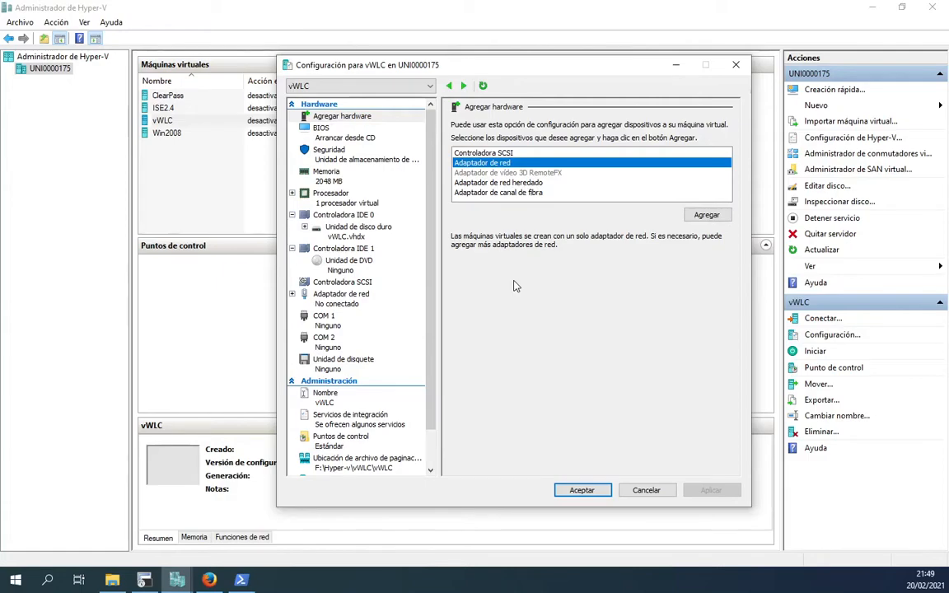
Step: Remove the existing network adapter, apply the change, and close the settings with OK
{"action": "left_click", "coordinate": [335, 298]}
{"action": "left_click", "coordinate": [707, 387]}
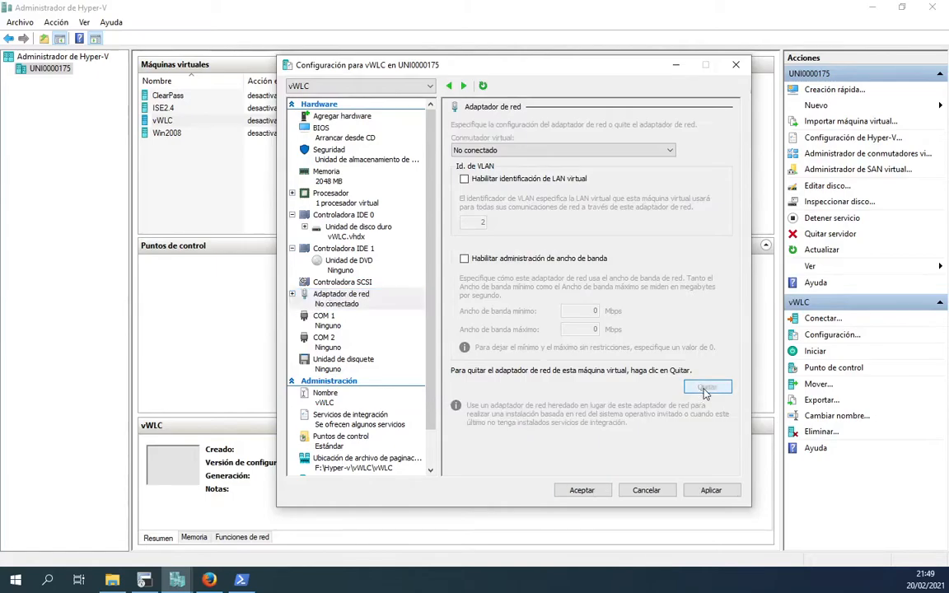
{"action": "left_click", "coordinate": [710, 490]}
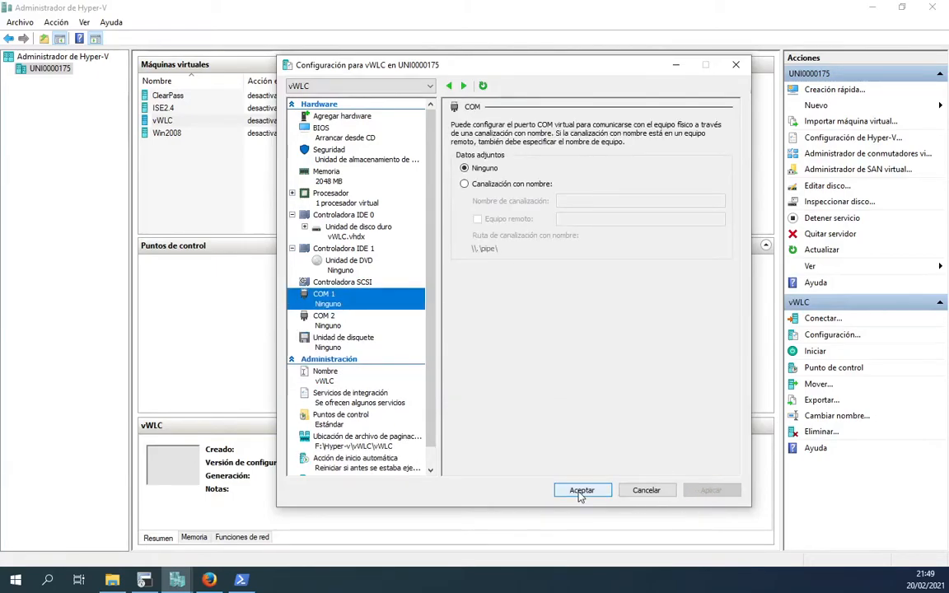
{"action": "left_click", "coordinate": [582, 491]}
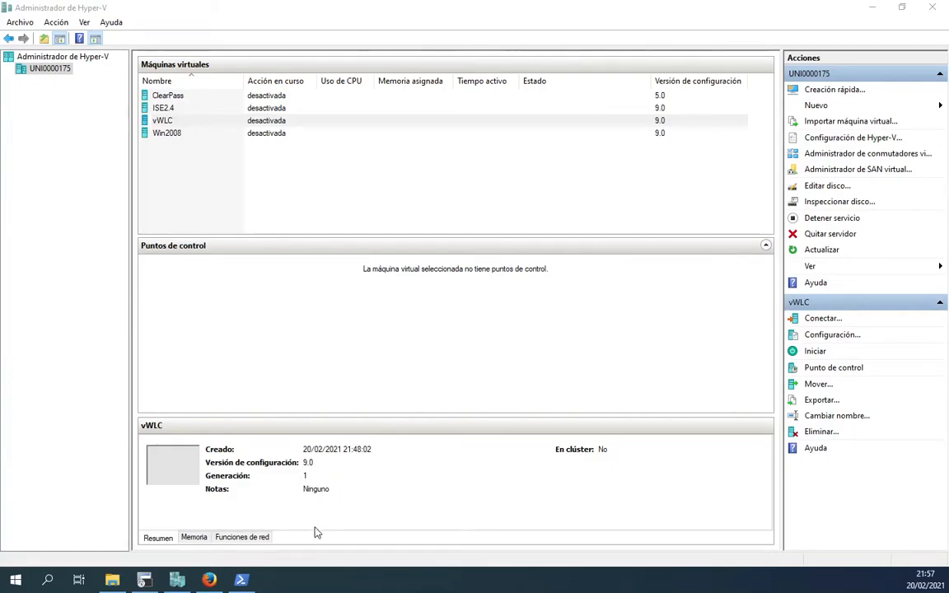
Step: In an administrator PowerShell, add a network adapter named Service Port to vWLC
{"action": "left_click", "coordinate": [242, 580]}
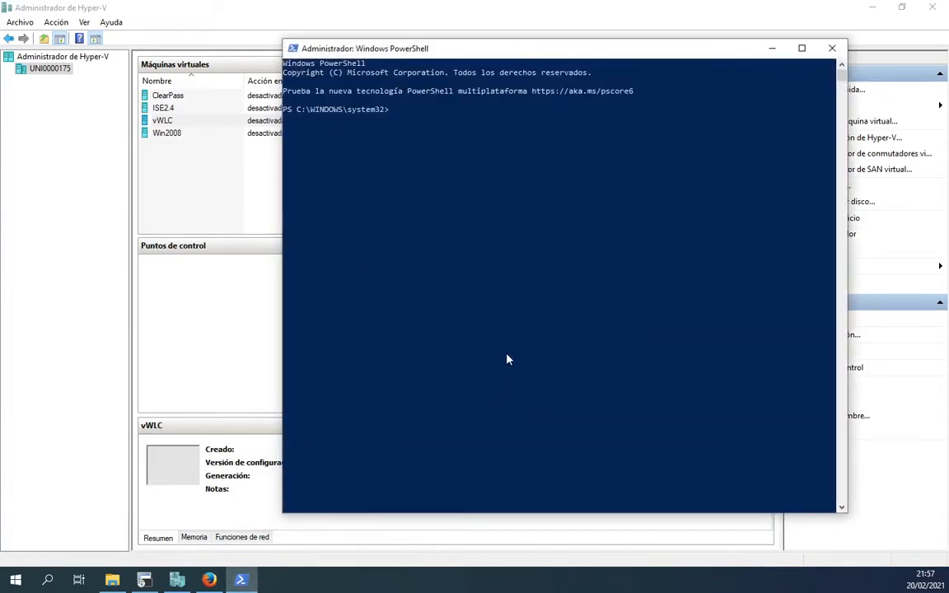
{"action": "key", "text": "Return"}
{"action": "key", "text": "Return"}
{"action": "key", "text": "Return"}
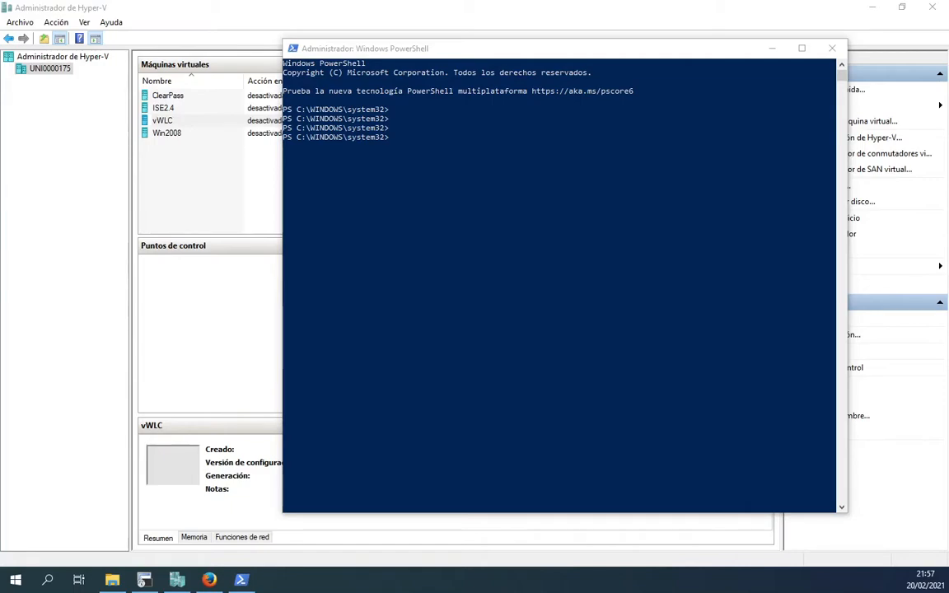
{"action": "left_click", "coordinate": [512, 184]}
{"action": "right_click", "coordinate": [511, 183]}
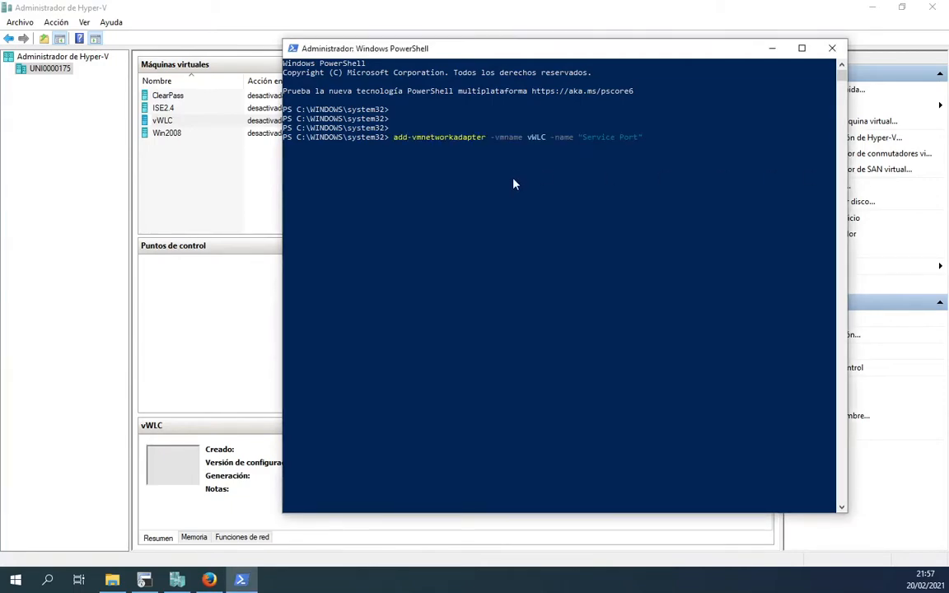
{"action": "key", "text": "Return"}
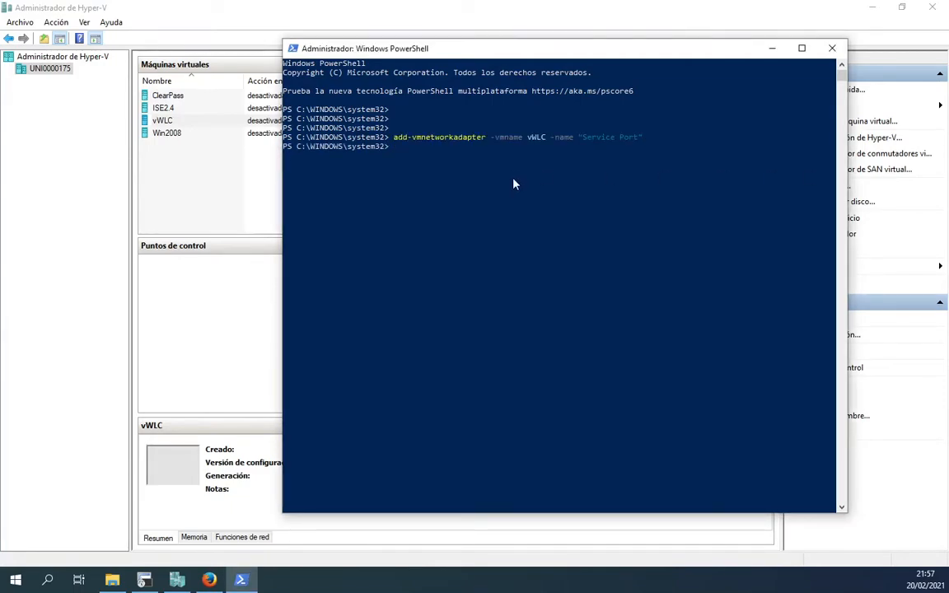
Step: Edit the previous command to add a second adapter named Interface Management
{"action": "key", "text": "Up"}
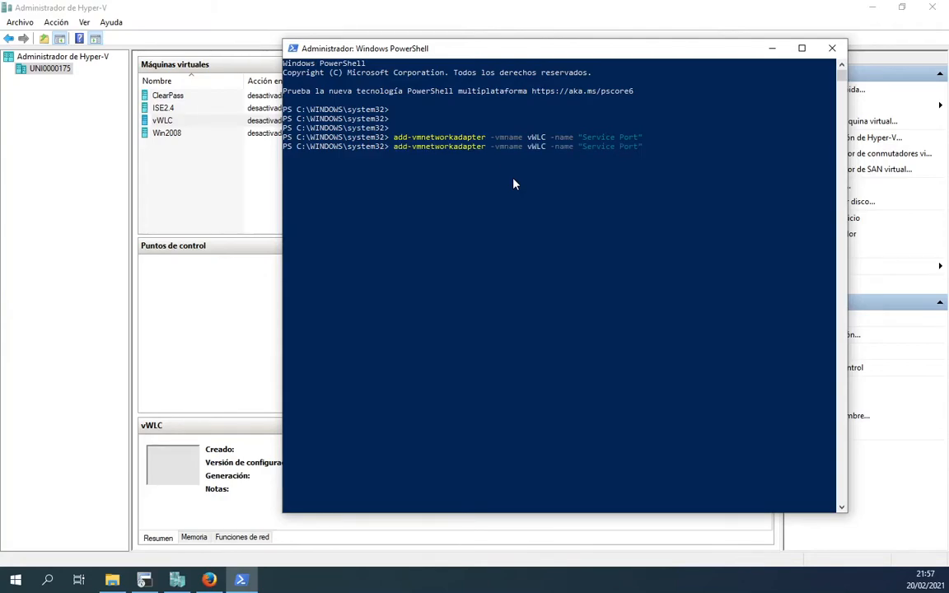
{"action": "key", "text": "BackSpace"}
{"action": "key", "text": "BackSpace"}
{"action": "key", "text": "BackSpace"}
{"action": "key", "text": "BackSpace"}
{"action": "key", "text": "BackSpace"}
{"action": "key", "text": "BackSpace"}
{"action": "key", "text": "BackSpace"}
{"action": "key", "text": "BackSpace"}
{"action": "key", "text": "BackSpace"}
{"action": "key", "text": "BackSpace"}
{"action": "key", "text": "BackSpace"}
{"action": "key", "text": "BackSpace"}
{"action": "key", "text": "BackSpace"}
{"action": "type", "text": "Interface \"Management"}
{"action": "key", "text": "Return"}
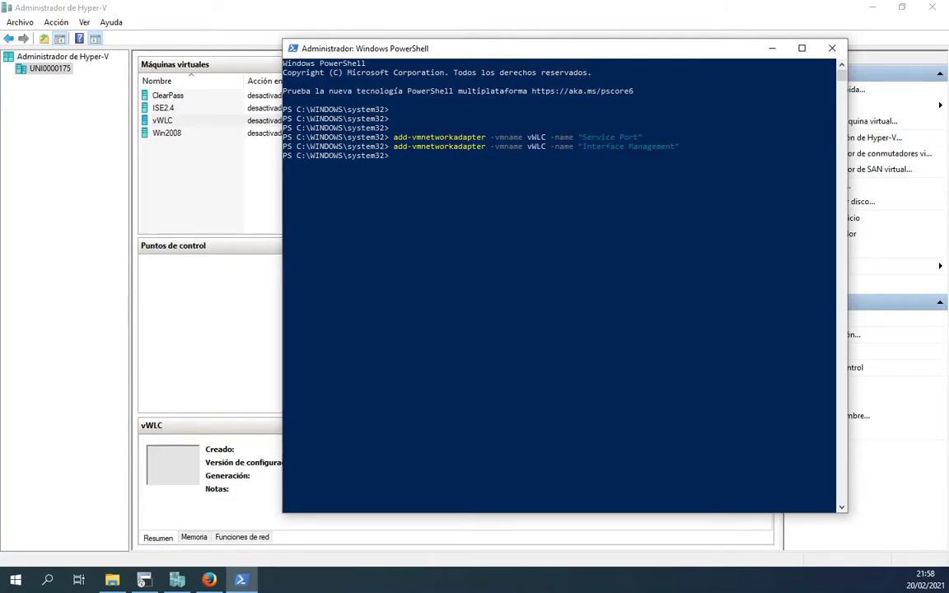
Step: List vWLC's adapters with get-vmnetworkadapter -vmname vWLC
{"action": "key", "text": "alt+Tab"}
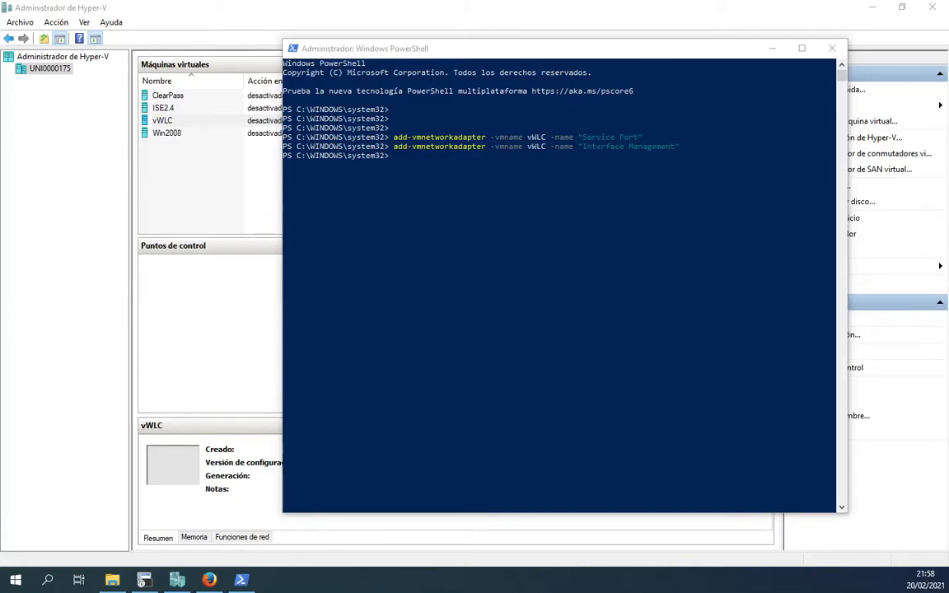
{"action": "left_click", "coordinate": [443, 206]}
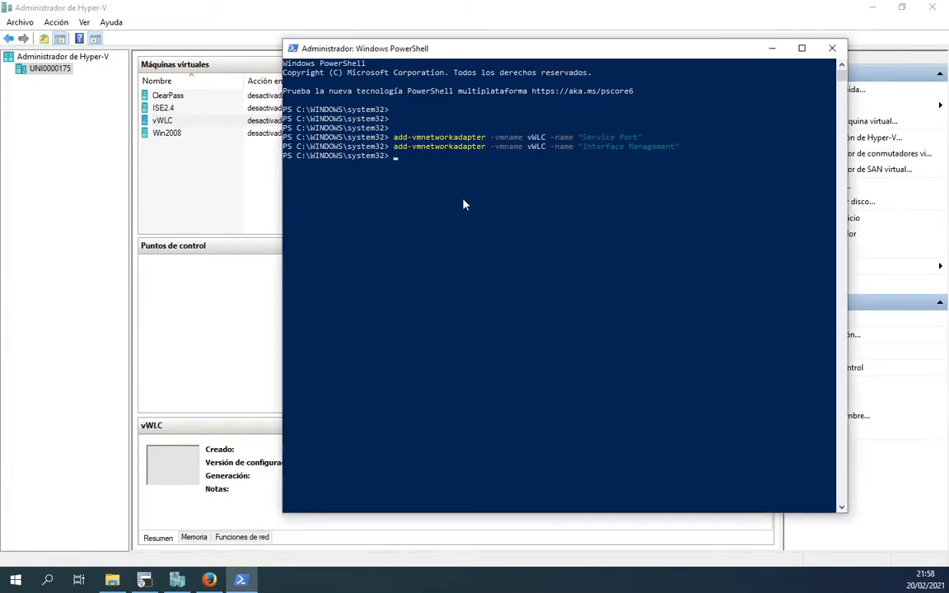
{"action": "type", "text": "get-vmnetworkadapter -vmname vWLC"}
{"action": "key", "text": "Return"}
{"action": "key", "text": "Return"}
{"action": "key", "text": "Return"}
{"action": "key", "text": "Return"}
{"action": "key", "text": "Return"}
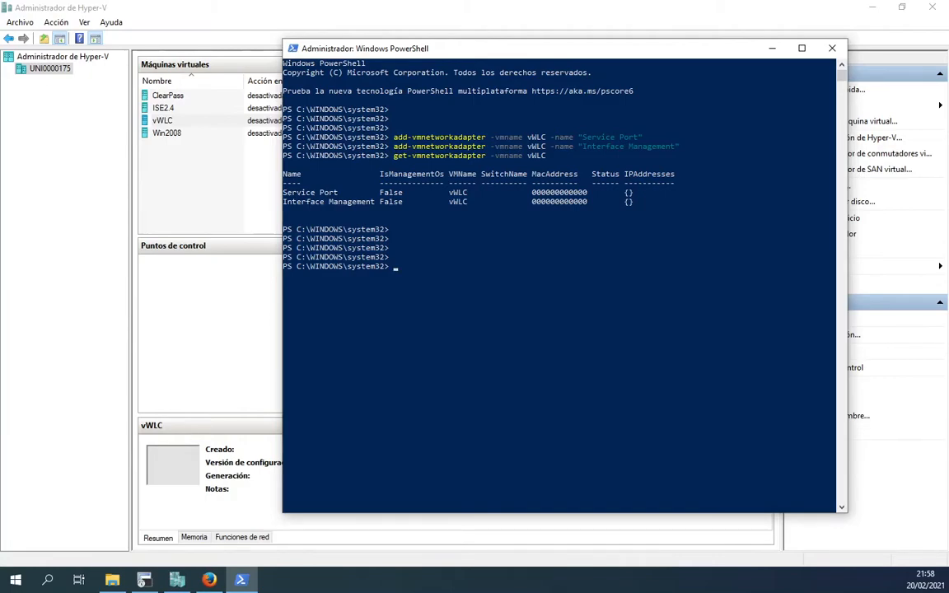
Step: Run Get-VMNetworkAdapterVlan -VMName vWLC and highlight the Untagged mode shown for both adapters
{"action": "key", "text": "alt+Tab"}
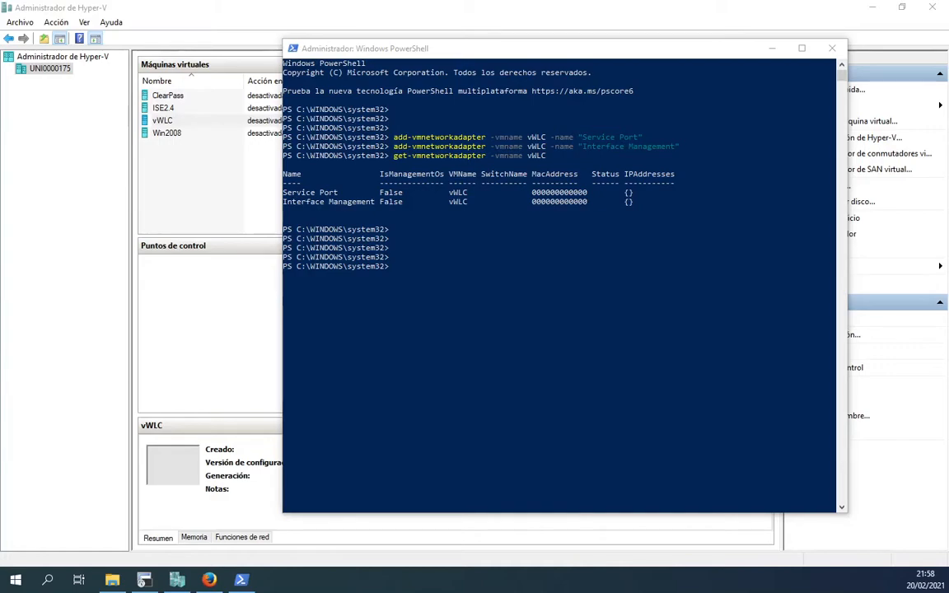
{"action": "left_click", "coordinate": [474, 239]}
{"action": "right_click", "coordinate": [493, 268]}
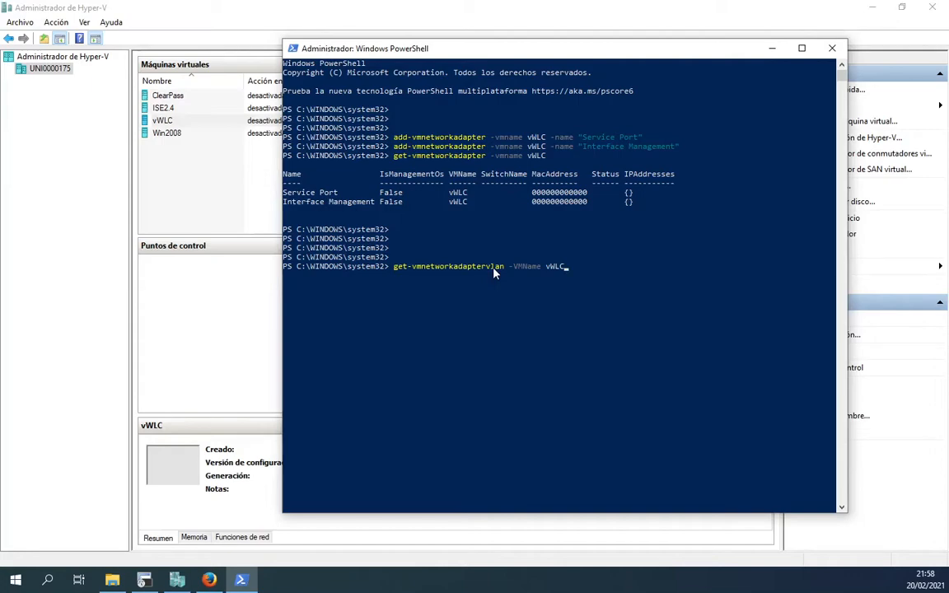
{"action": "key", "text": "Return"}
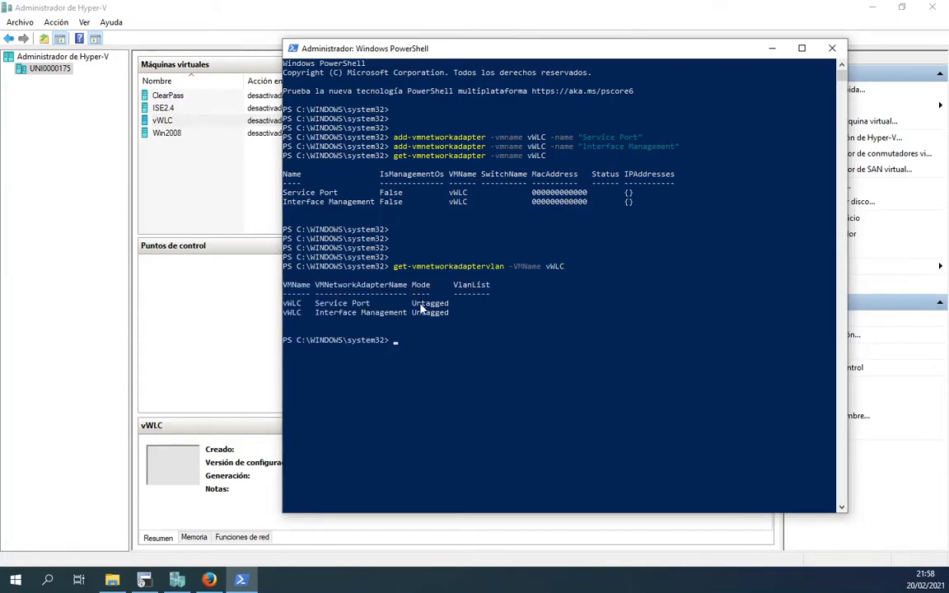
{"action": "left_click_drag", "start_coordinate": [416, 316], "coordinate": [427, 317]}
{"action": "left_click", "coordinate": [451, 330]}
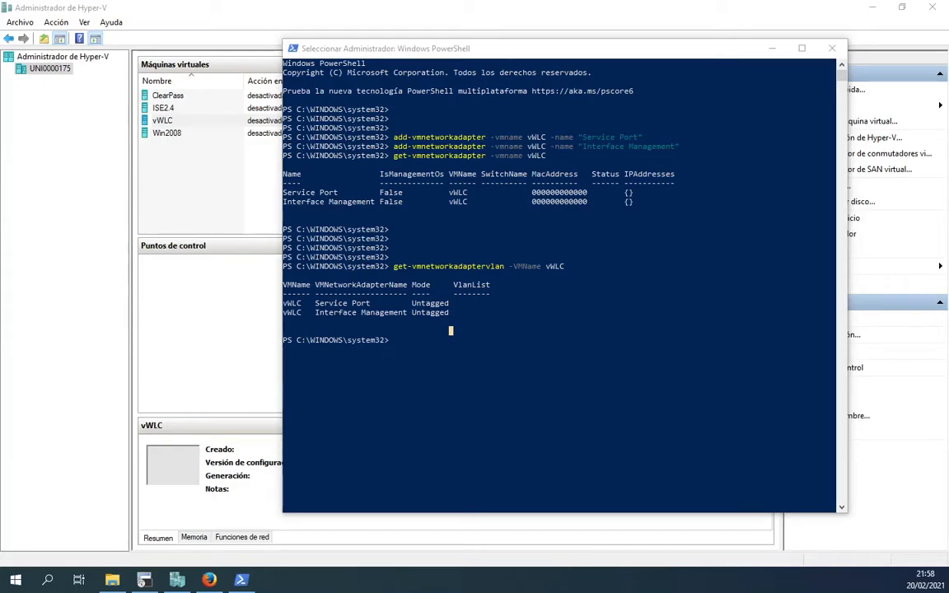
{"action": "left_click", "coordinate": [449, 360]}
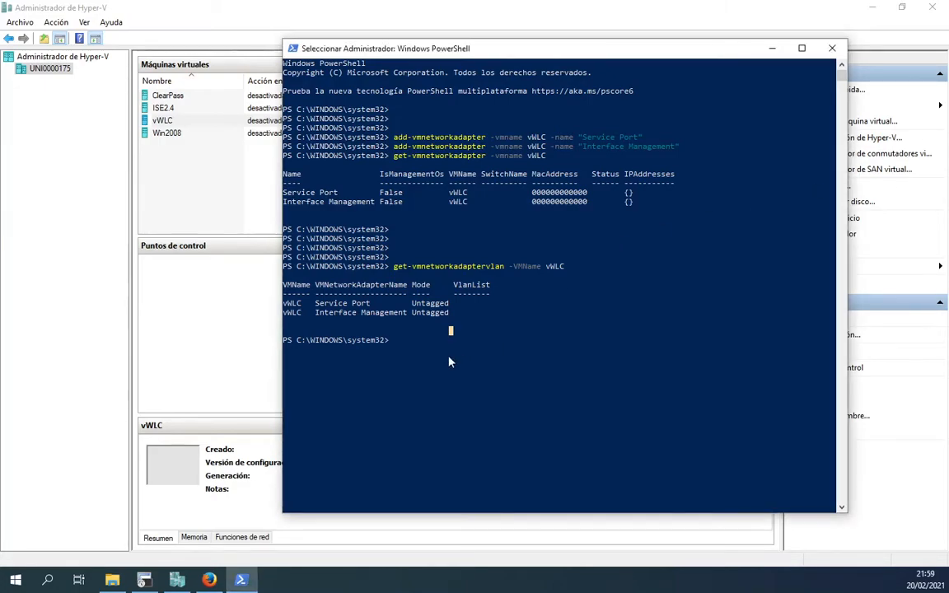
{"action": "key", "text": "Escape"}
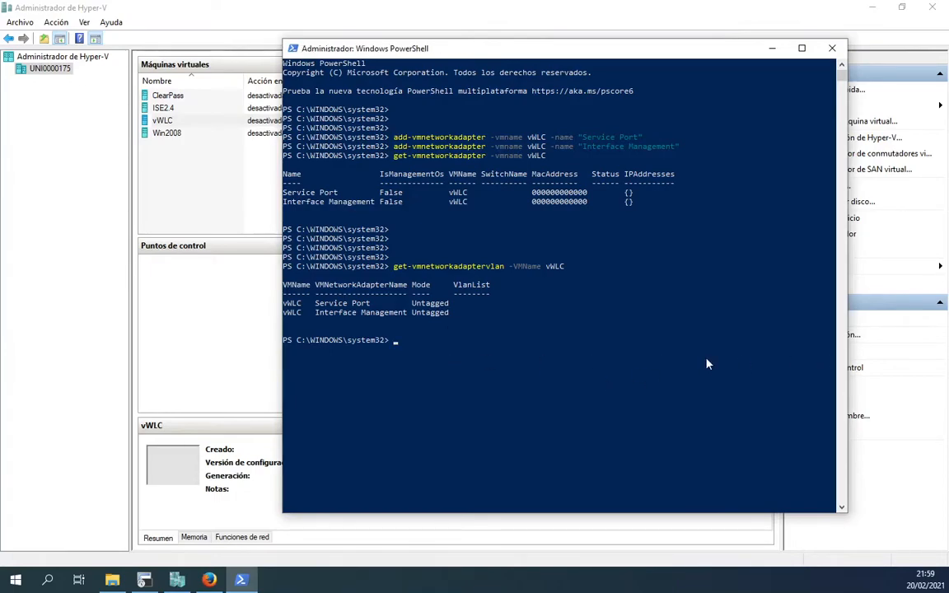
{"action": "key", "text": "alt+Tab"}
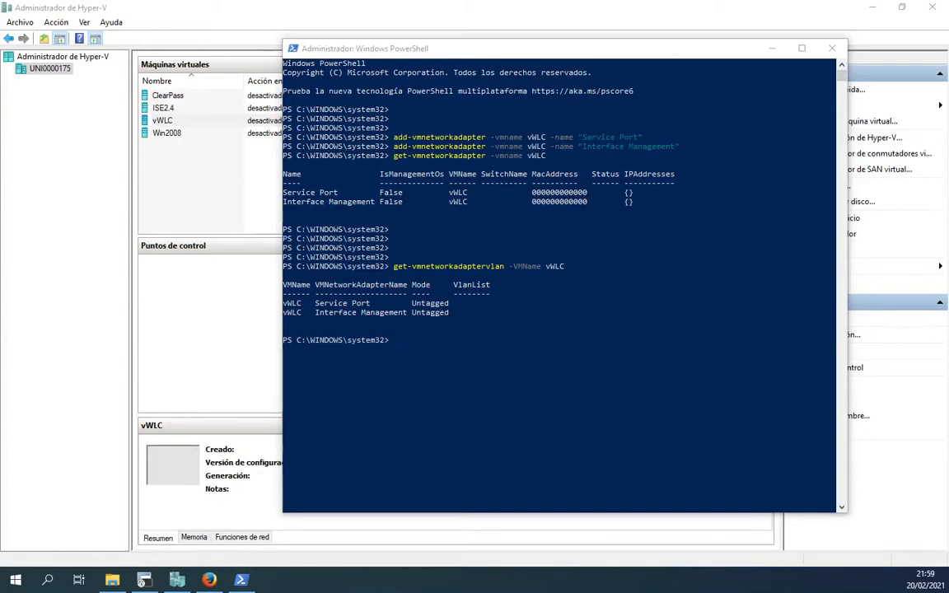
Step: Set Interface Management to Trunk with allowed VLANs 1-4000 and native VLAN 0
{"action": "left_click", "coordinate": [429, 332]}
{"action": "right_click", "coordinate": [431, 333]}
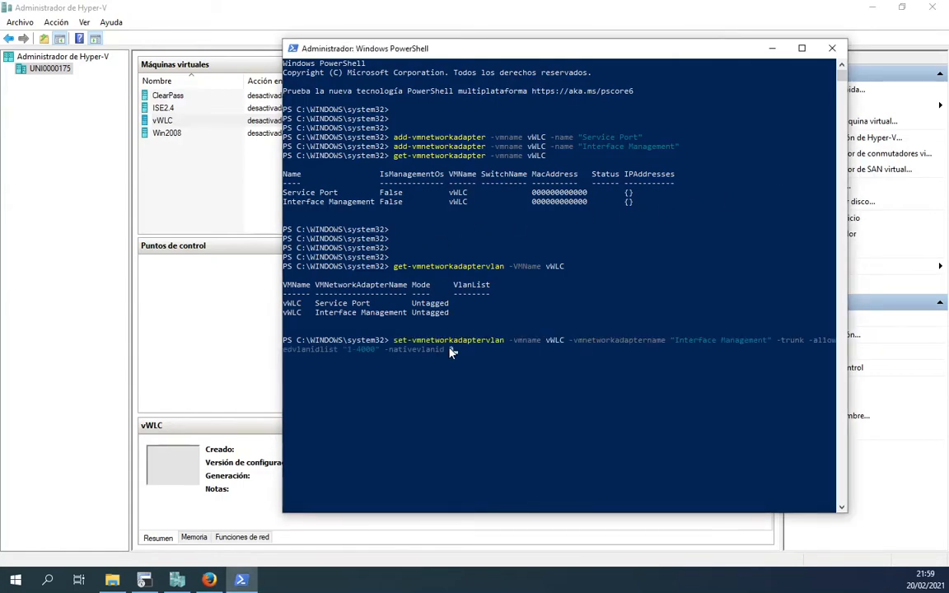
{"action": "key", "text": "Return"}
{"action": "key", "text": "Return"}
{"action": "key", "text": "Return"}
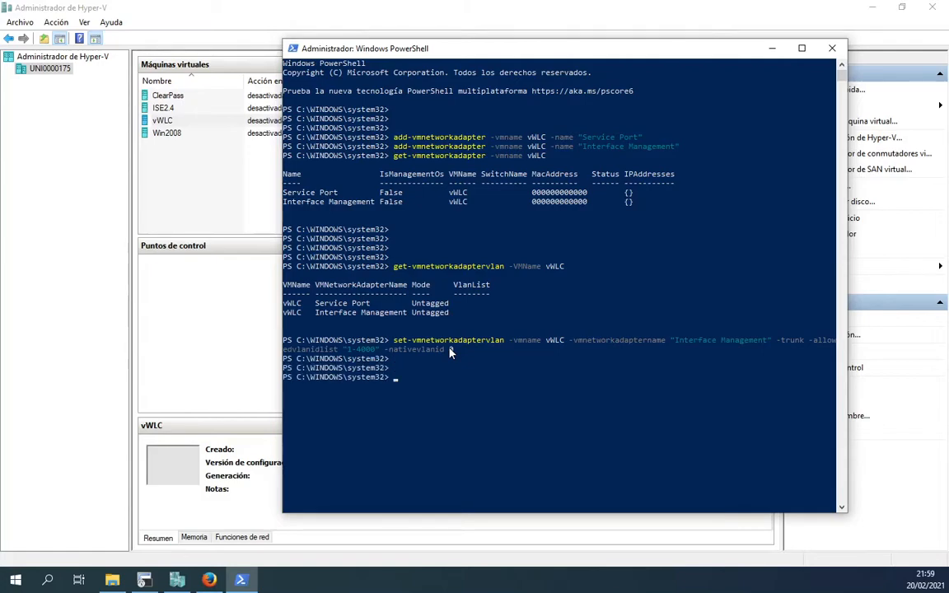
Step: Rerun the VLAN listing to confirm the Trunk result, then minimize PowerShell
{"action": "key", "text": "Up"}
{"action": "key", "text": "Up"}
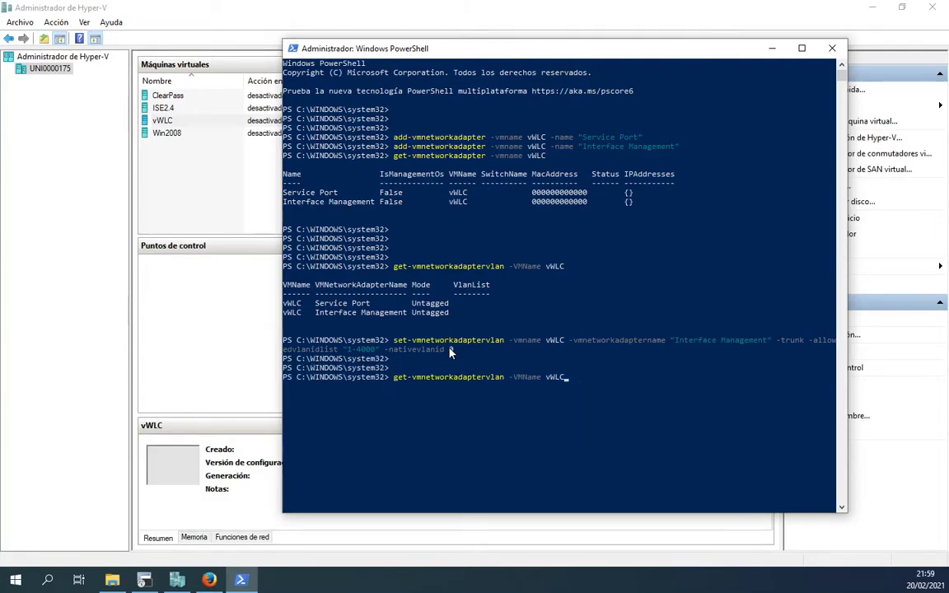
{"action": "key", "text": "Return"}
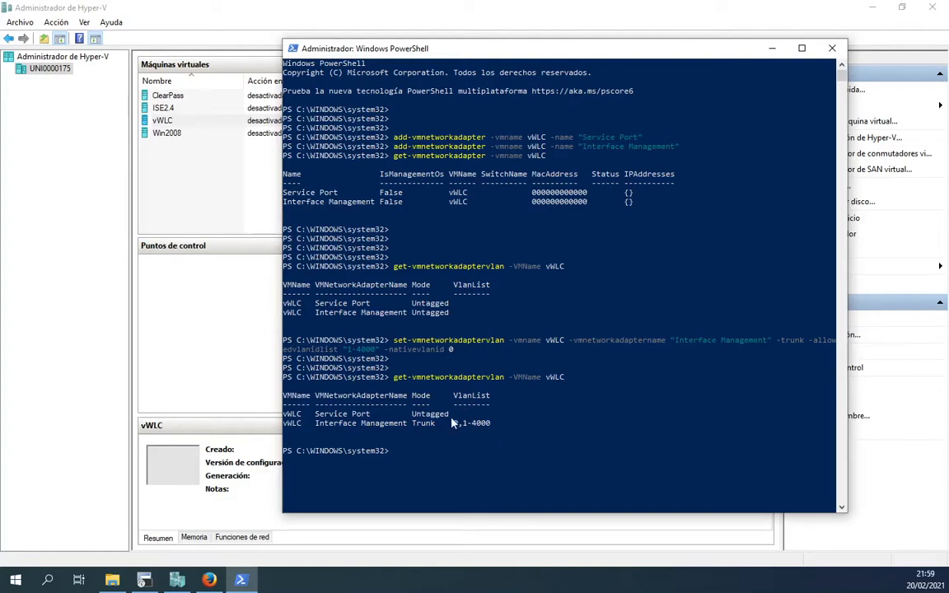
{"action": "left_click_drag", "start_coordinate": [411, 422], "coordinate": [494, 433]}
{"action": "left_click", "coordinate": [493, 450]}
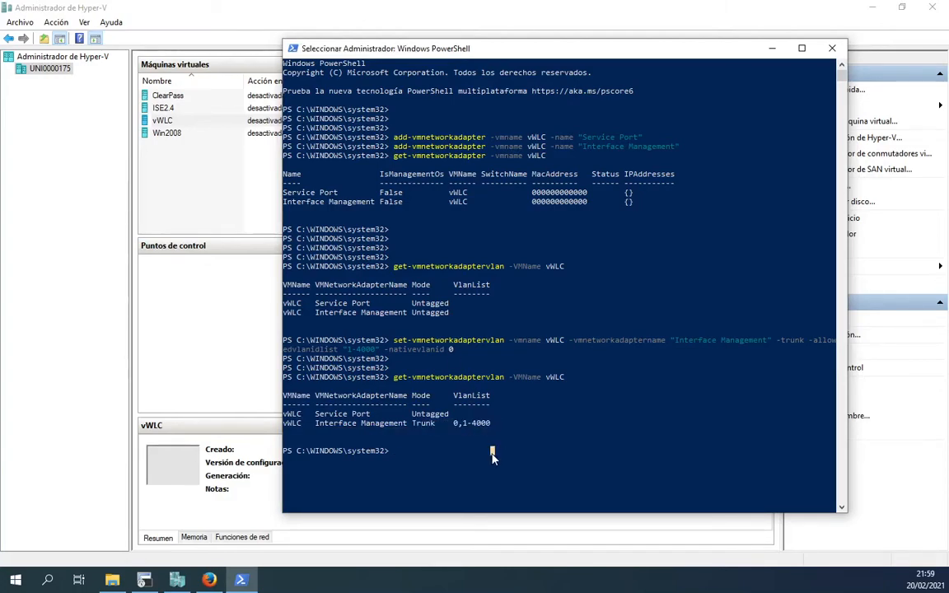
{"action": "left_click", "coordinate": [772, 48]}
Step: Open vWLC's settings and connect the Service Port adapter to the Default Switch
{"action": "left_click", "coordinate": [832, 335]}
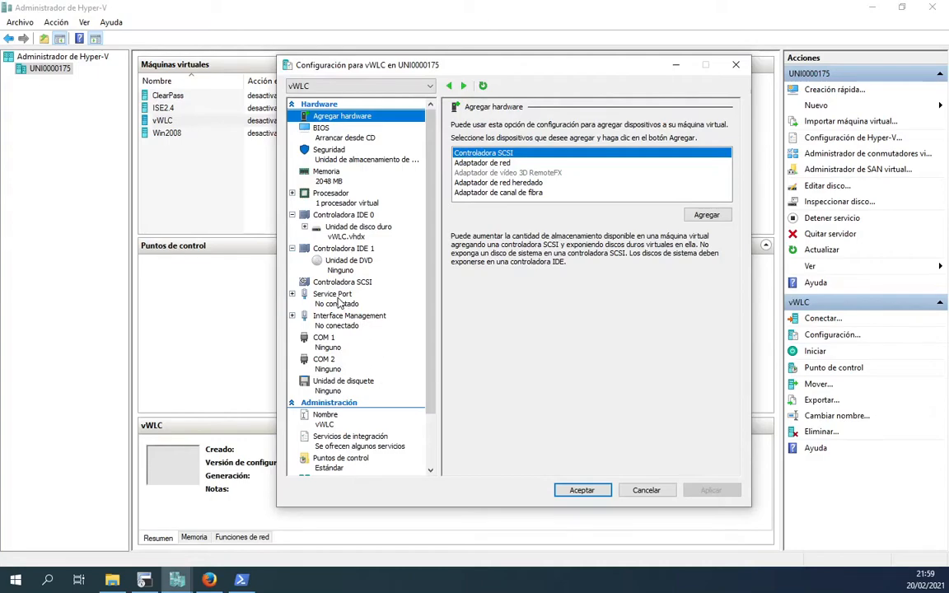
{"action": "left_click", "coordinate": [338, 302]}
{"action": "left_click", "coordinate": [672, 151]}
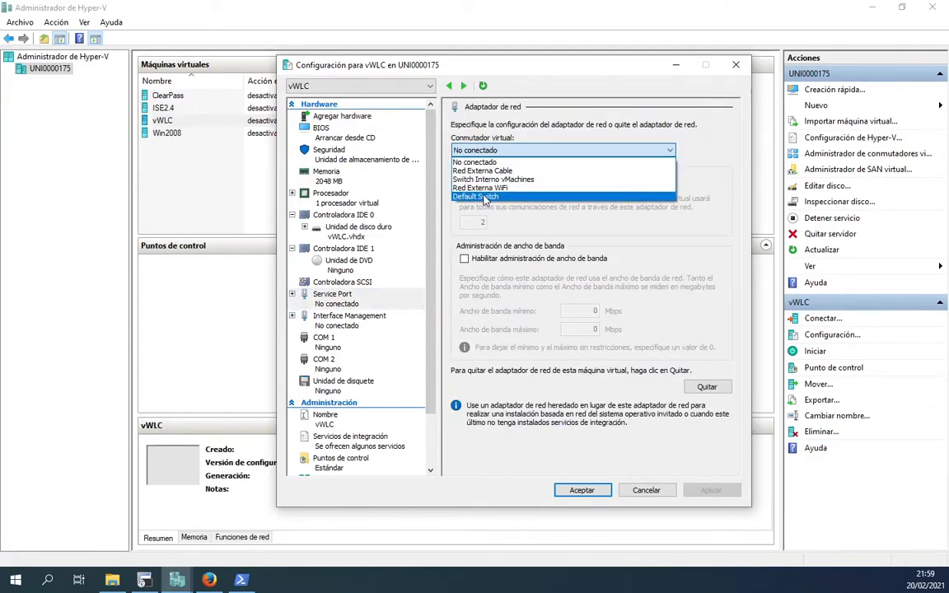
{"action": "left_click", "coordinate": [484, 196]}
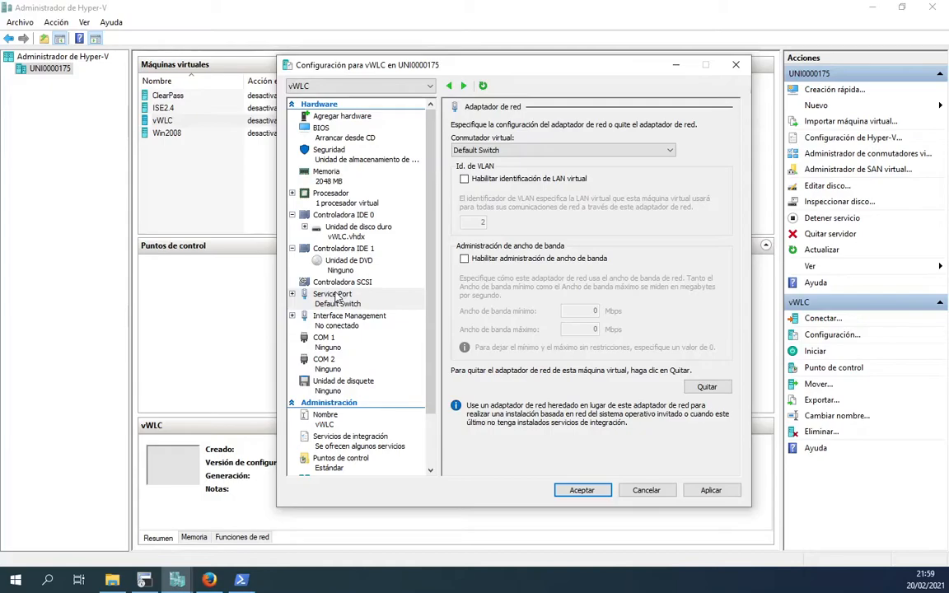
Step: Connect Interface Management to Red Externa Cable, apply, and select IDE in the BIOS boot order
{"action": "left_click", "coordinate": [346, 318]}
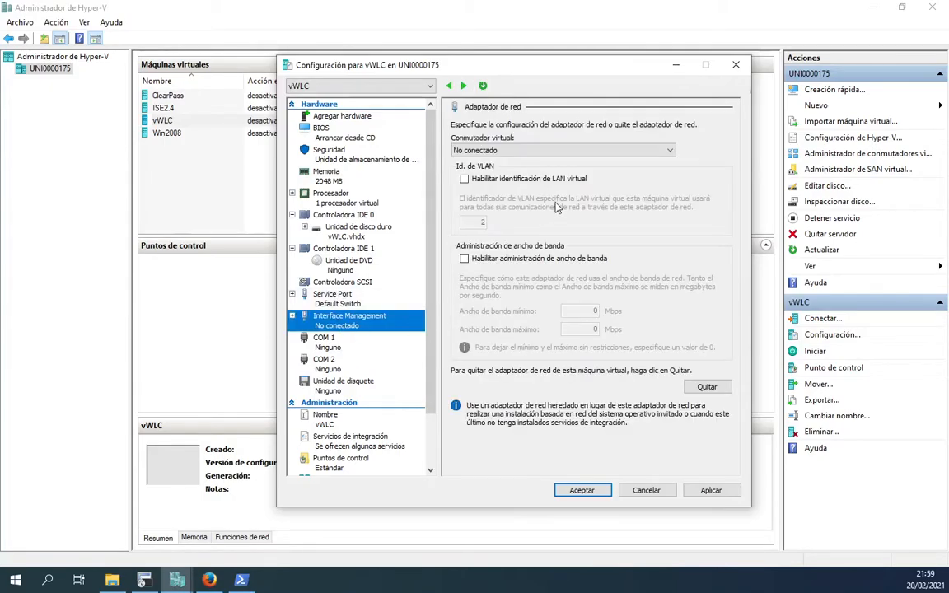
{"action": "left_click", "coordinate": [670, 151]}
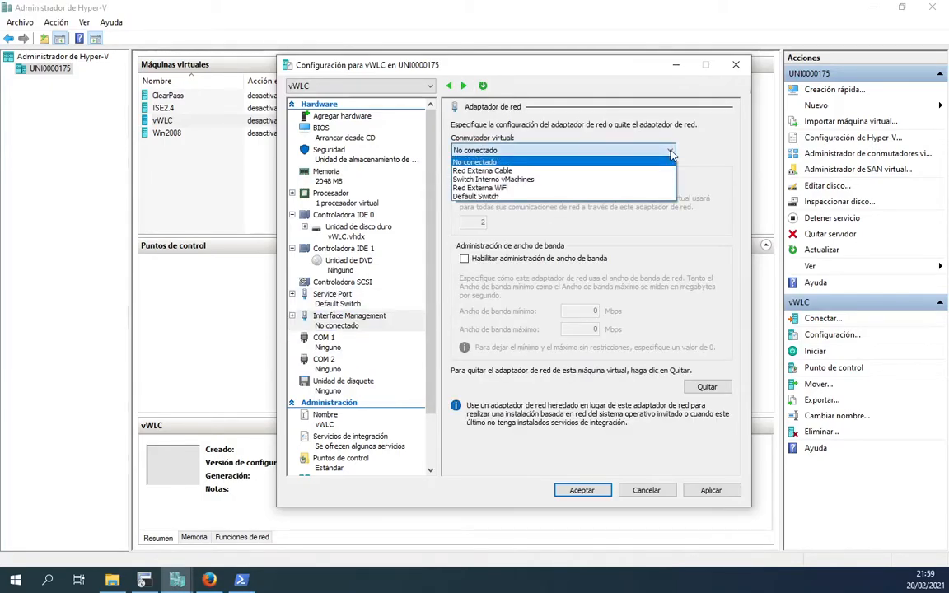
{"action": "left_click", "coordinate": [492, 171]}
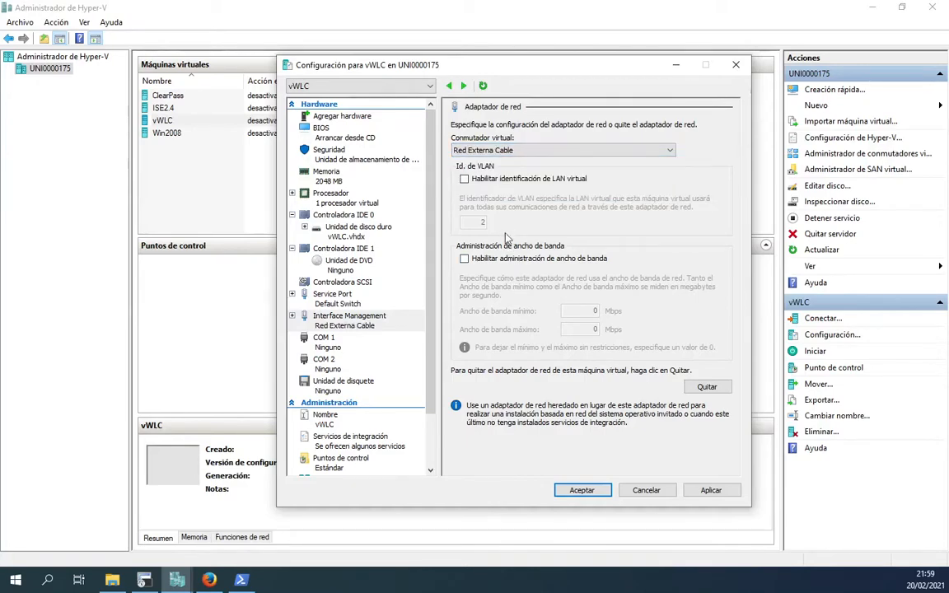
{"action": "left_click", "coordinate": [714, 489]}
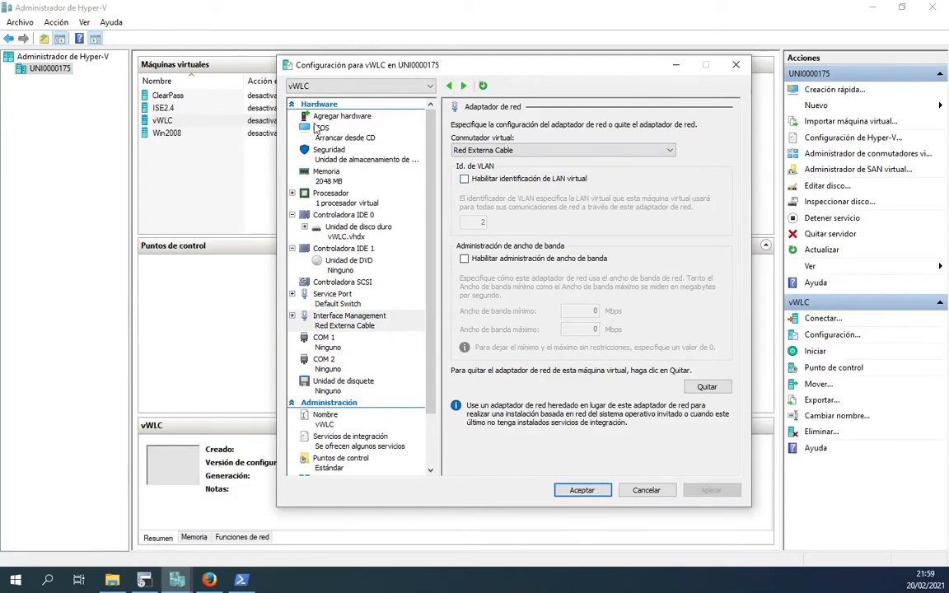
{"action": "left_click", "coordinate": [359, 138]}
{"action": "left_click", "coordinate": [474, 169]}
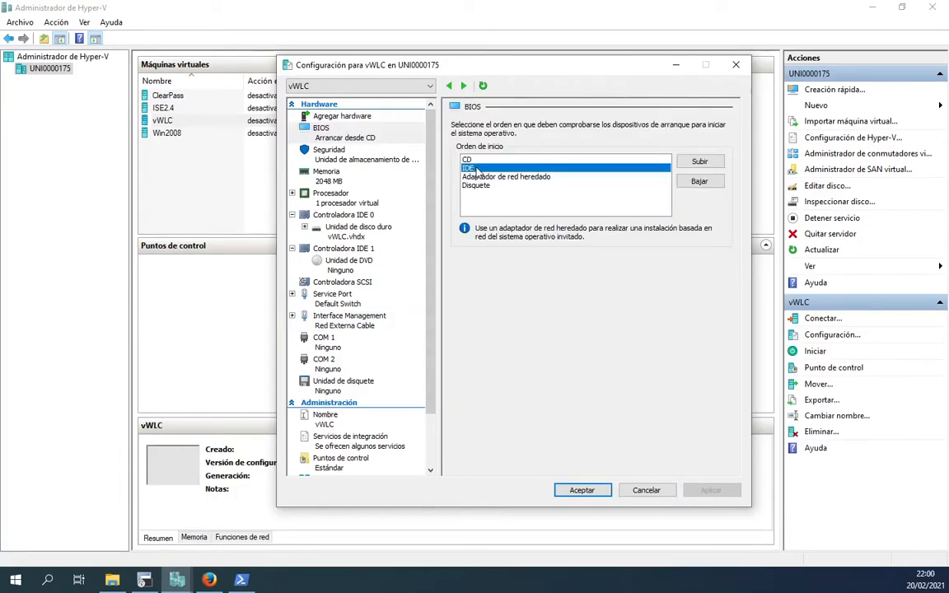
Step: Move IDE to the top of the boot order and set the DVD drive to an image file
{"action": "left_click", "coordinate": [700, 161]}
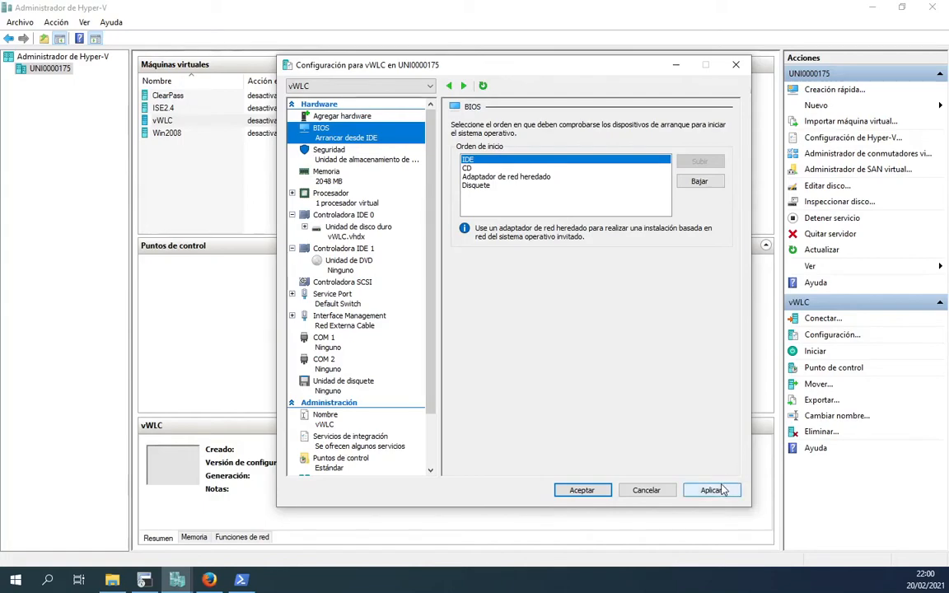
{"action": "left_click", "coordinate": [349, 266]}
{"action": "left_click", "coordinate": [464, 217]}
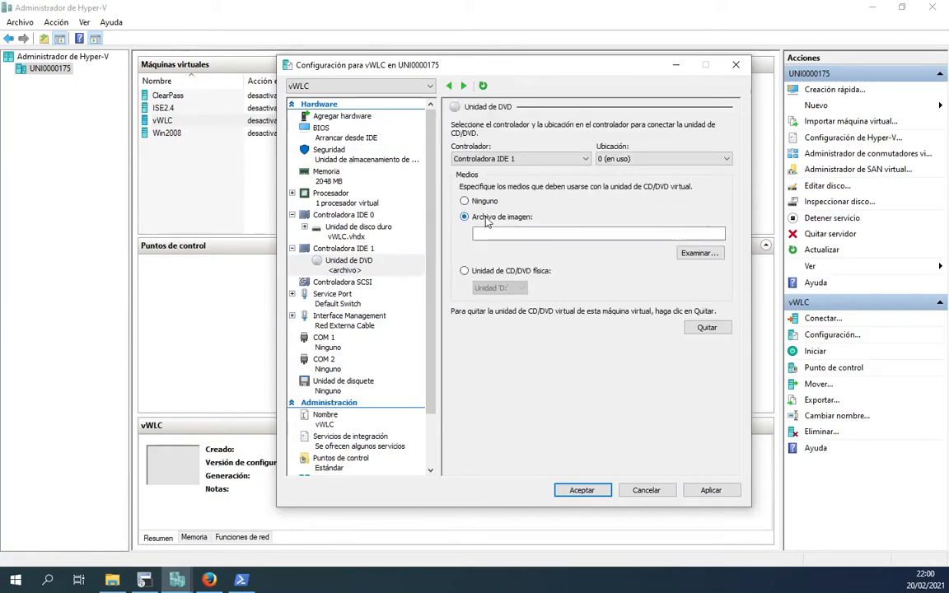
Step: Mount F:\Imagenes Labo\WLC\vWLC\MFG_CTVM_SMALL_8.5.161.0.iso in the DVD drive and save the settings
{"action": "left_click", "coordinate": [710, 254]}
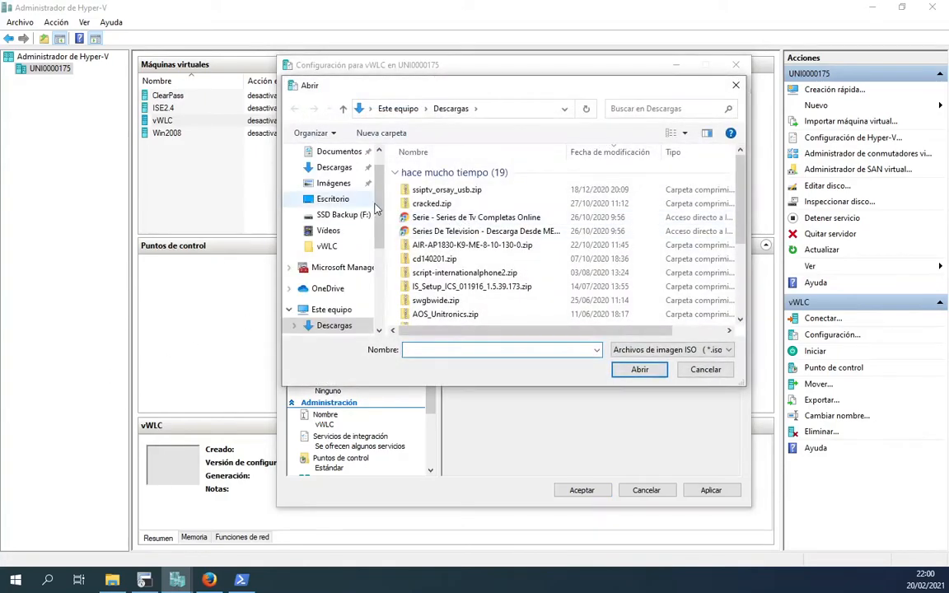
{"action": "scroll", "coordinate": [375, 210], "scroll_direction": "down", "scroll_amount": 4}
{"action": "left_click", "coordinate": [343, 294]}
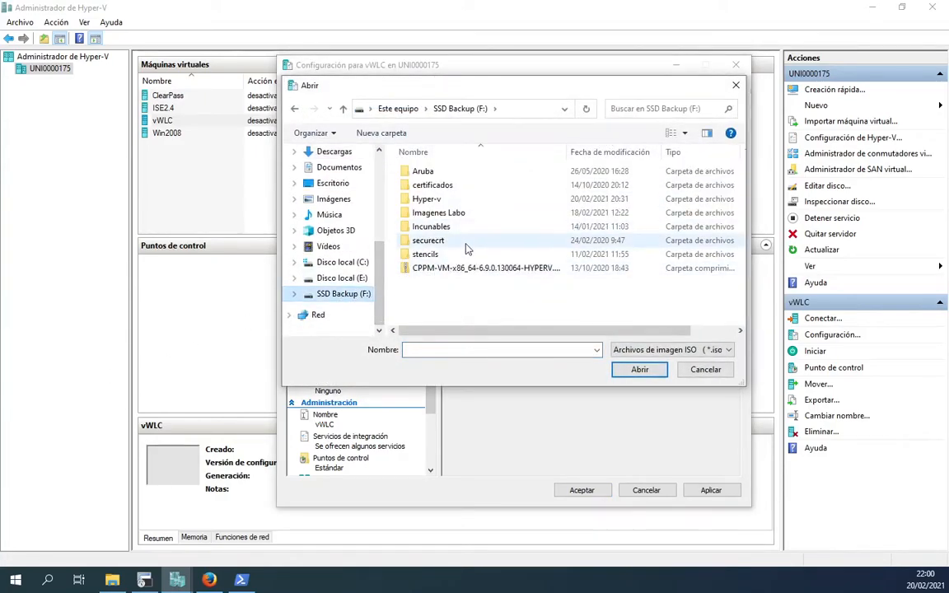
{"action": "double_click", "coordinate": [424, 214]}
{"action": "left_click", "coordinate": [426, 214]}
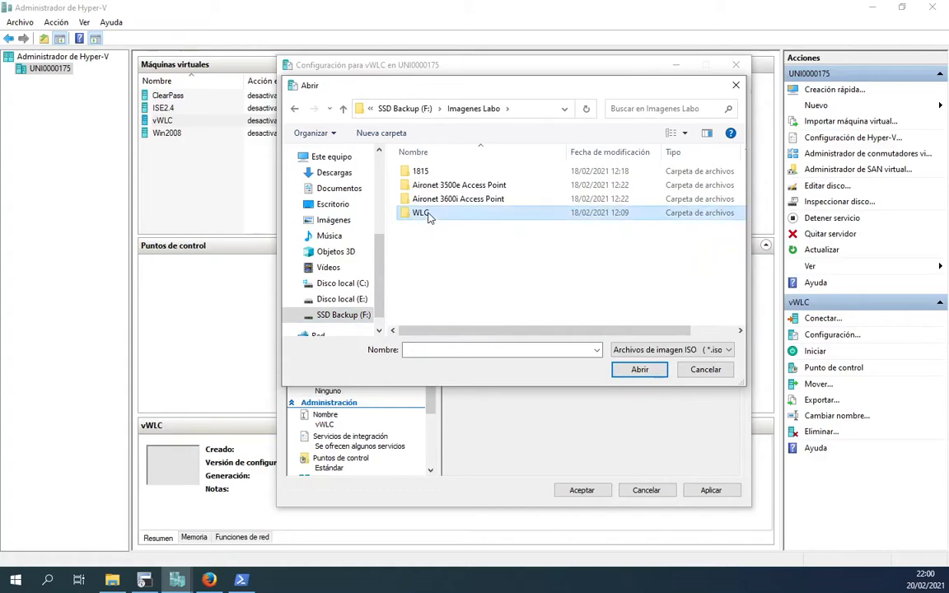
{"action": "double_click", "coordinate": [426, 213]}
{"action": "double_click", "coordinate": [416, 171]}
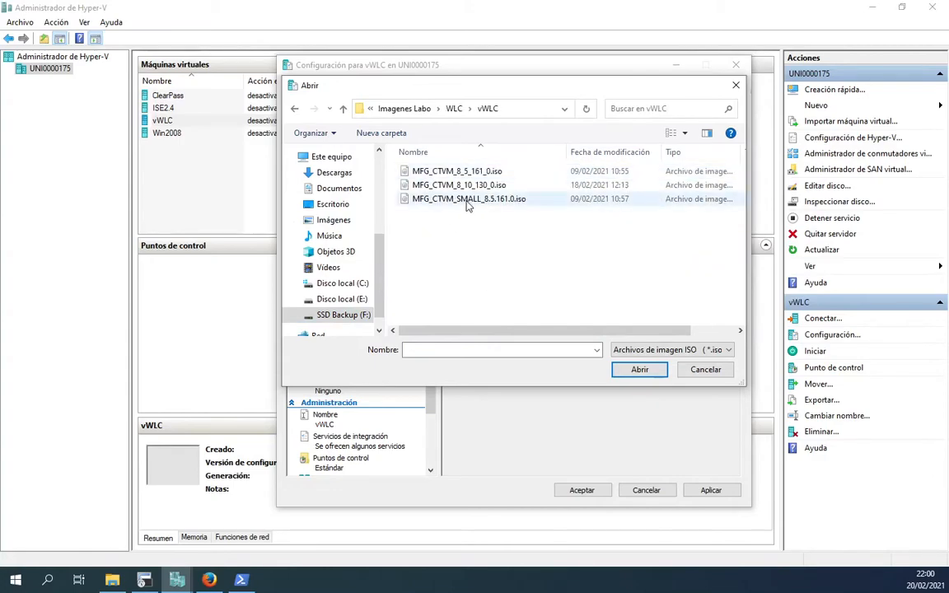
{"action": "left_click", "coordinate": [466, 200]}
{"action": "left_click", "coordinate": [634, 370]}
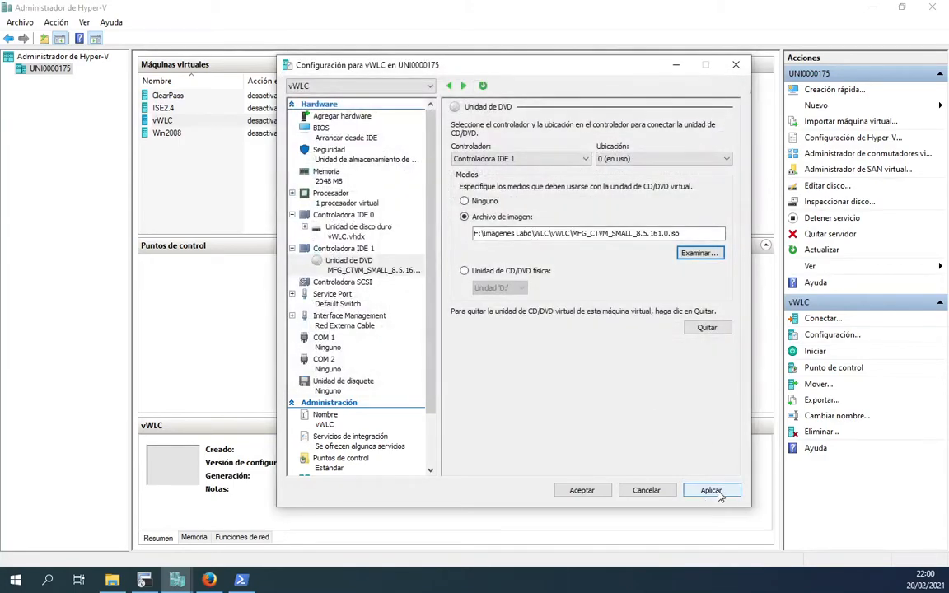
{"action": "left_click", "coordinate": [714, 491]}
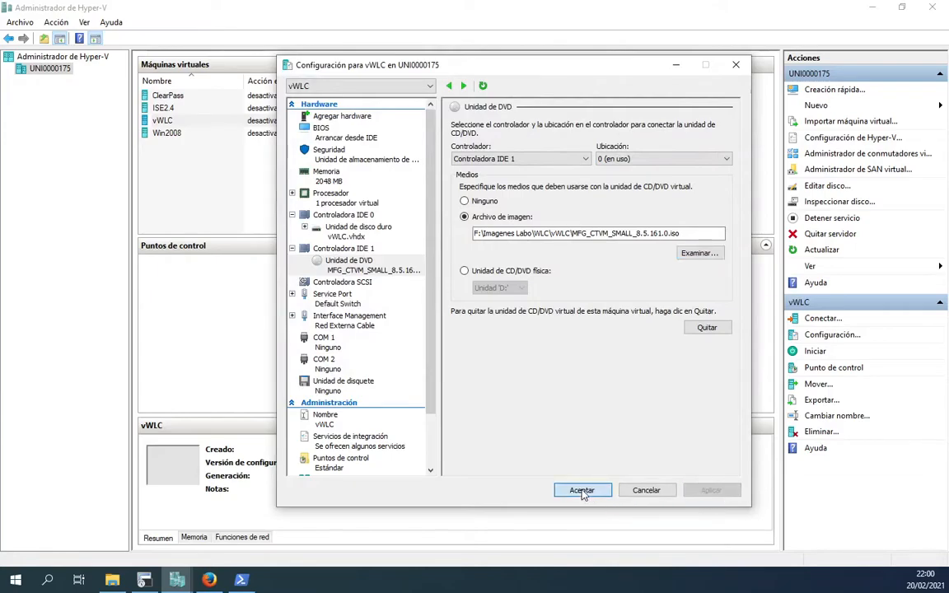
{"action": "left_click", "coordinate": [578, 491]}
Step: Connect to vWLC's console, start the machine, and boot the Cisco WNBU Installation entry
{"action": "right_click", "coordinate": [210, 124]}
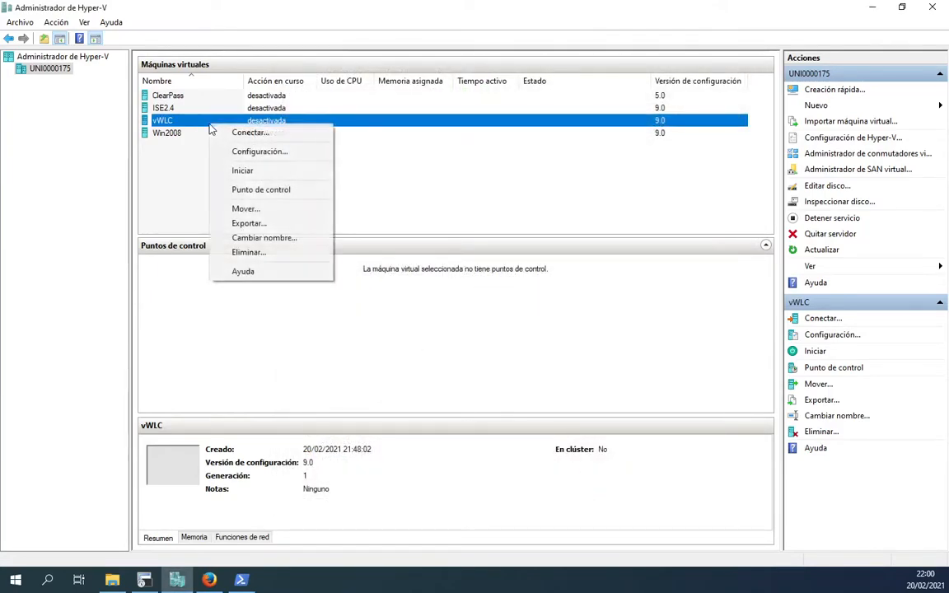
{"action": "left_click", "coordinate": [273, 134]}
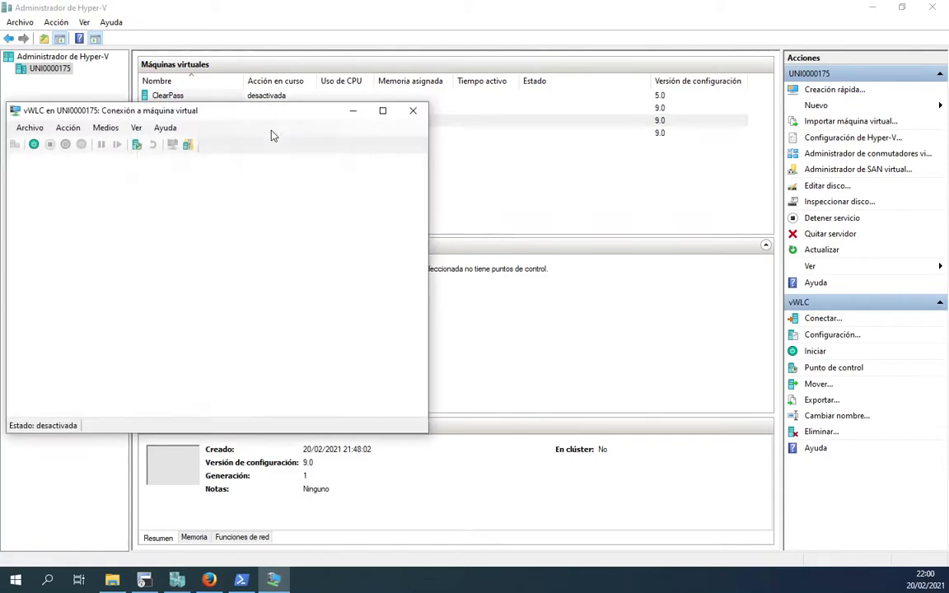
{"action": "left_click", "coordinate": [216, 306]}
{"action": "left_click_drag", "start_coordinate": [260, 112], "coordinate": [417, 129]}
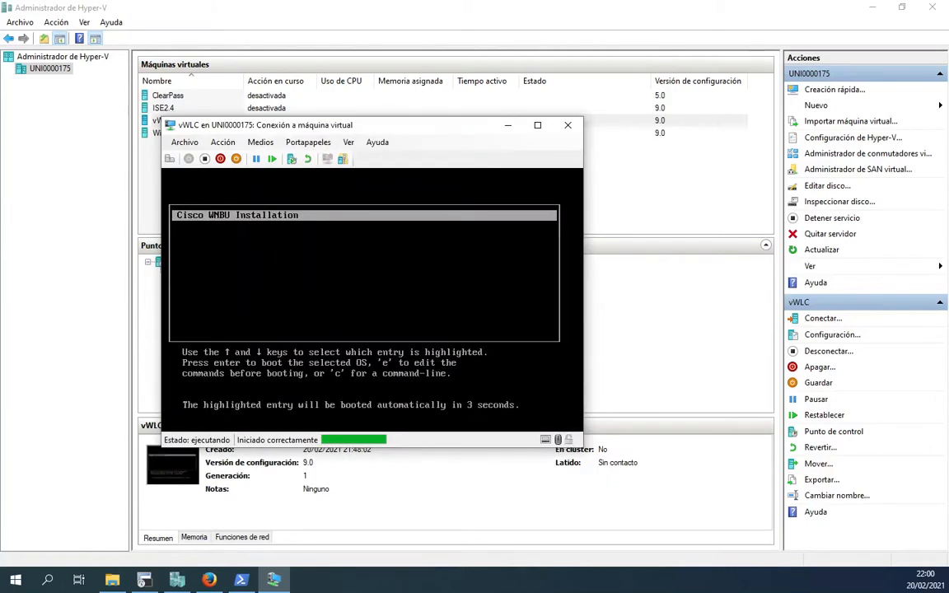
{"action": "key", "text": "Return"}
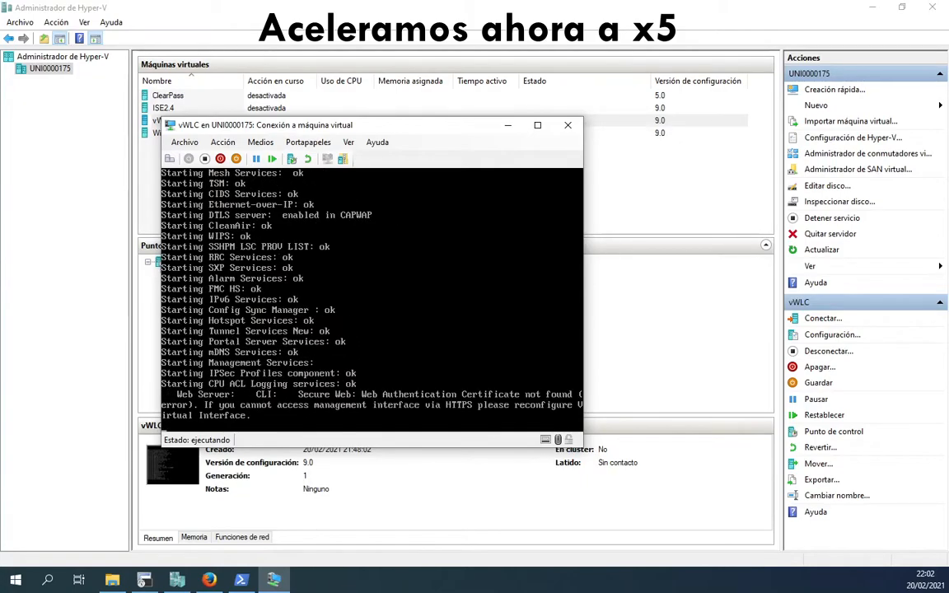
Step: End the autoinstall process and set the system name to vWLC
{"action": "key", "text": "Return"}
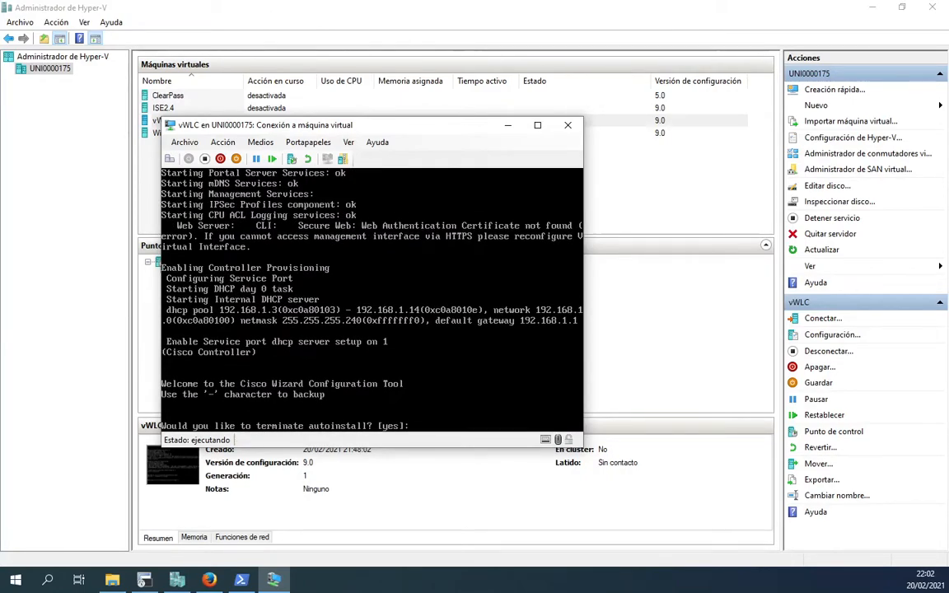
{"action": "left_click", "coordinate": [372, 300]}
{"action": "key", "text": "Return"}
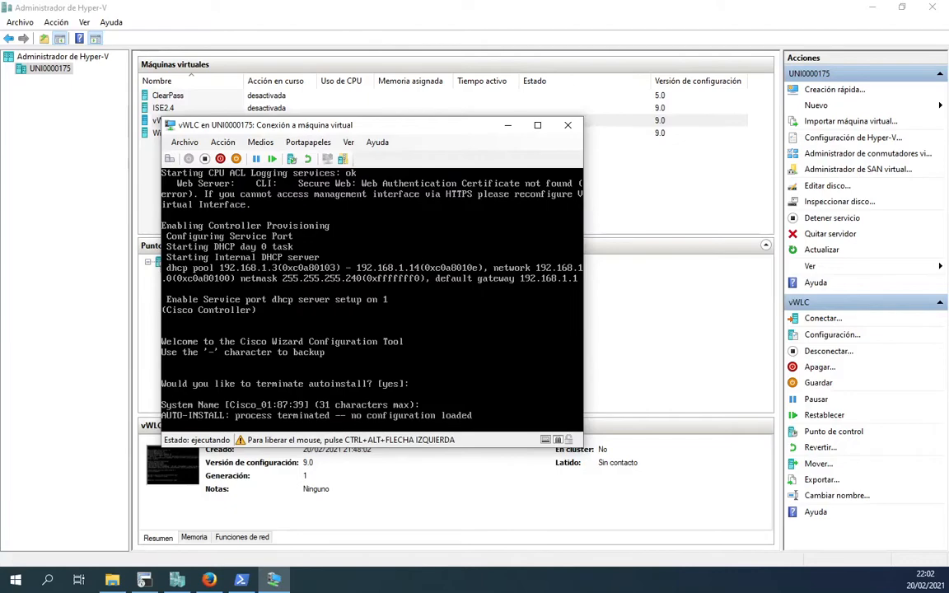
{"action": "type", "text": "vWLC"}
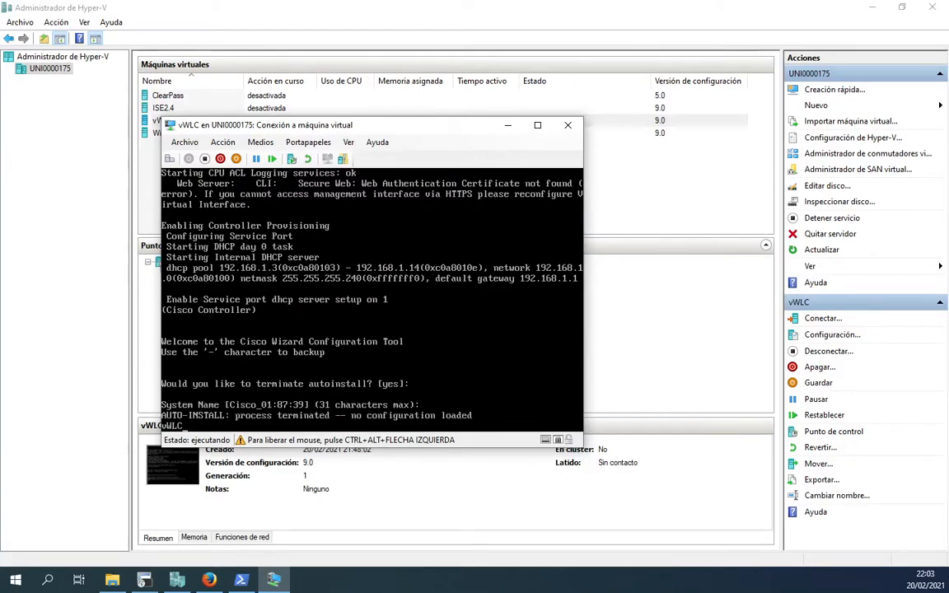
{"action": "key", "text": "Return"}
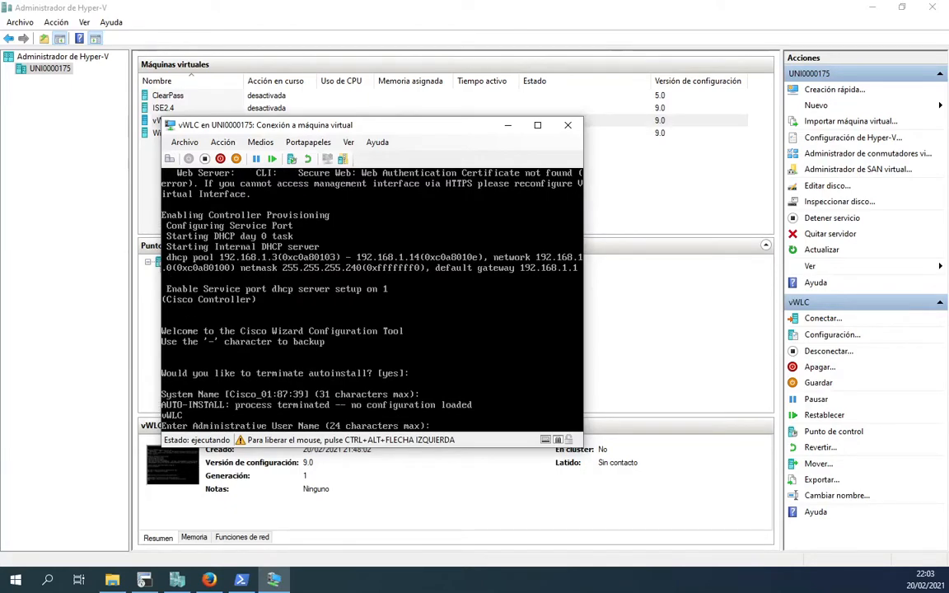
Step: Create the administrator user admin and enter and confirm its password
{"action": "type", "text": "admin"}
{"action": "key", "text": "Return"}
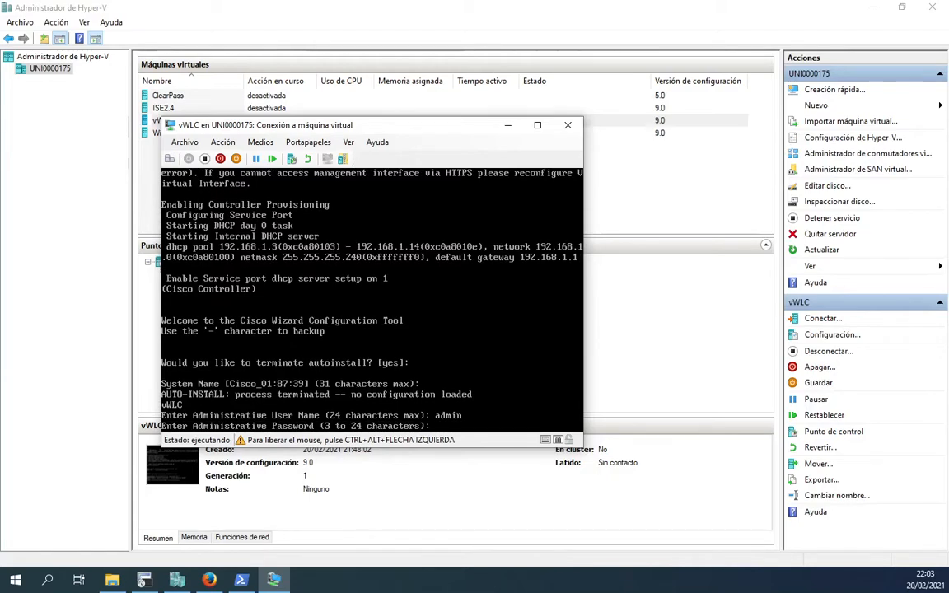
{"action": "type", "text": "*******"}
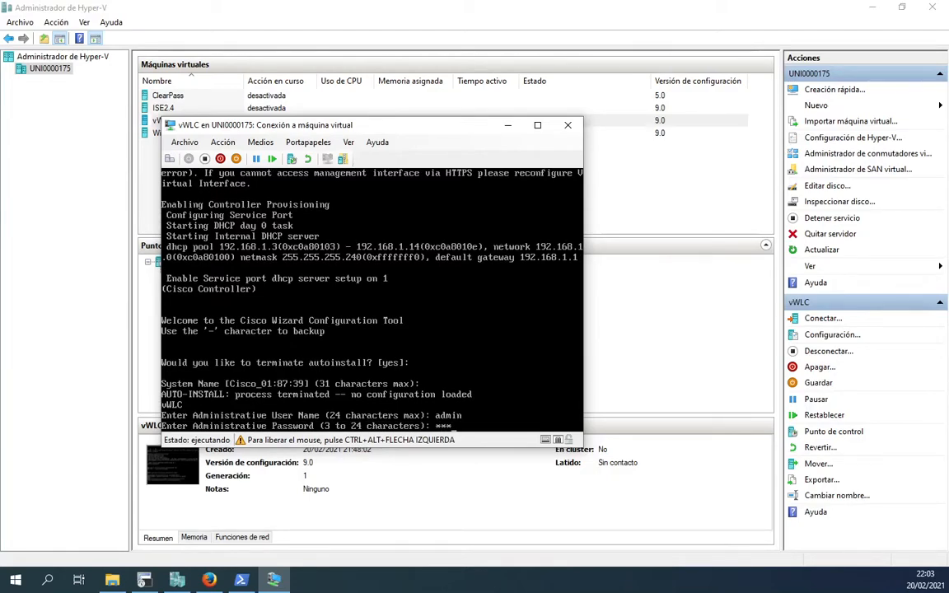
{"action": "key", "text": "BackSpace"}
{"action": "type", "text": "********"}
{"action": "key", "text": "Return"}
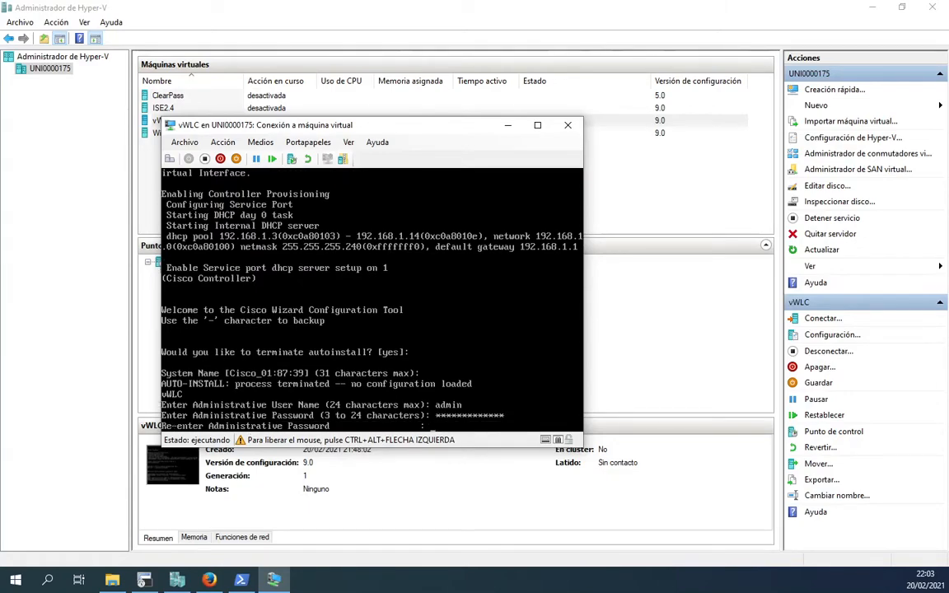
{"action": "type", "text": "*************"}
{"action": "key", "text": "Return"}
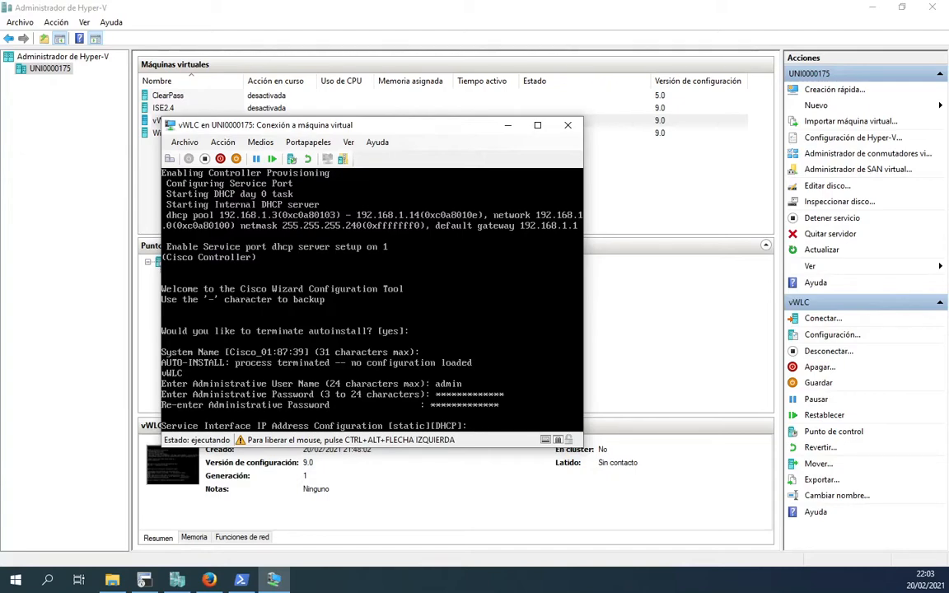
Step: Skip the service interface and set management IP 172.16.100.10/255.255.255.0 with router 172.16.100.254
{"action": "key", "text": "Return"}
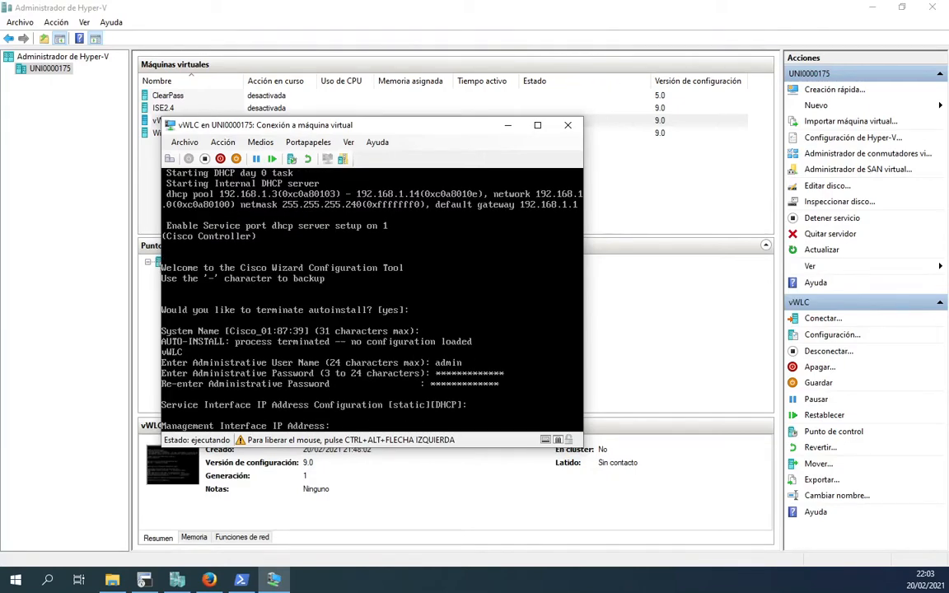
{"action": "type", "text": "172.16.100.10"}
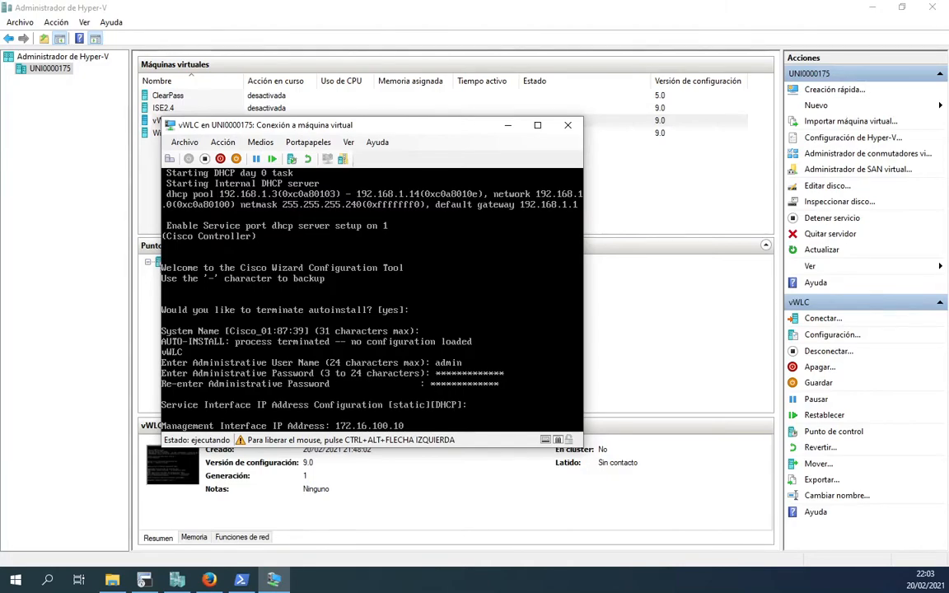
{"action": "key", "text": "Return"}
{"action": "type", "text": "255"}
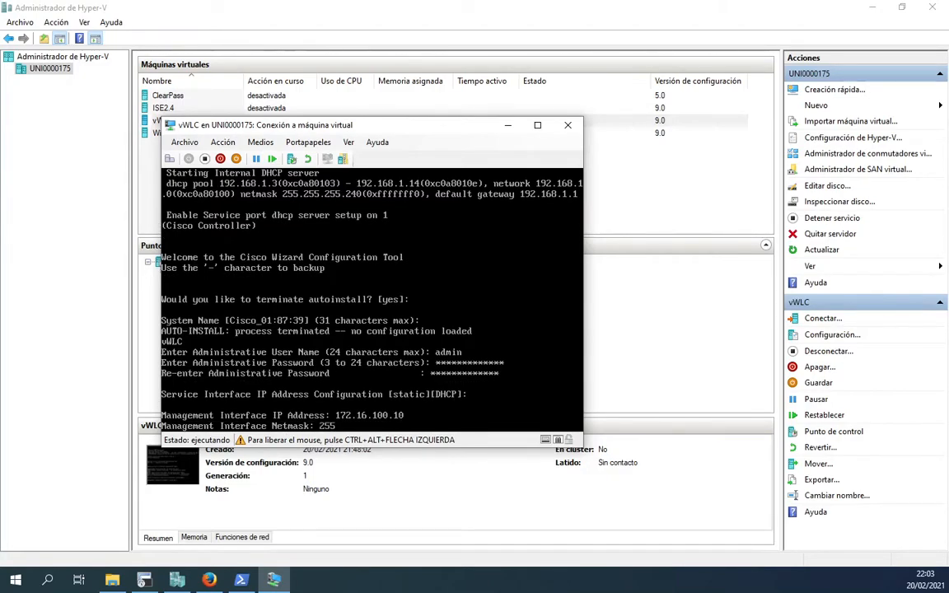
{"action": "type", "text": ".255.255.0"}
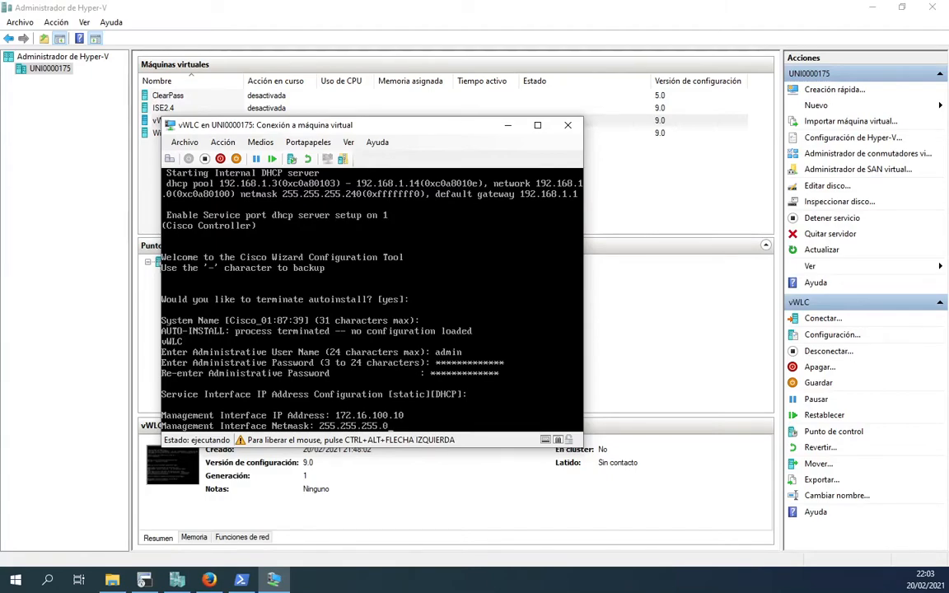
{"action": "key", "text": "Return"}
{"action": "type", "text": "1"}
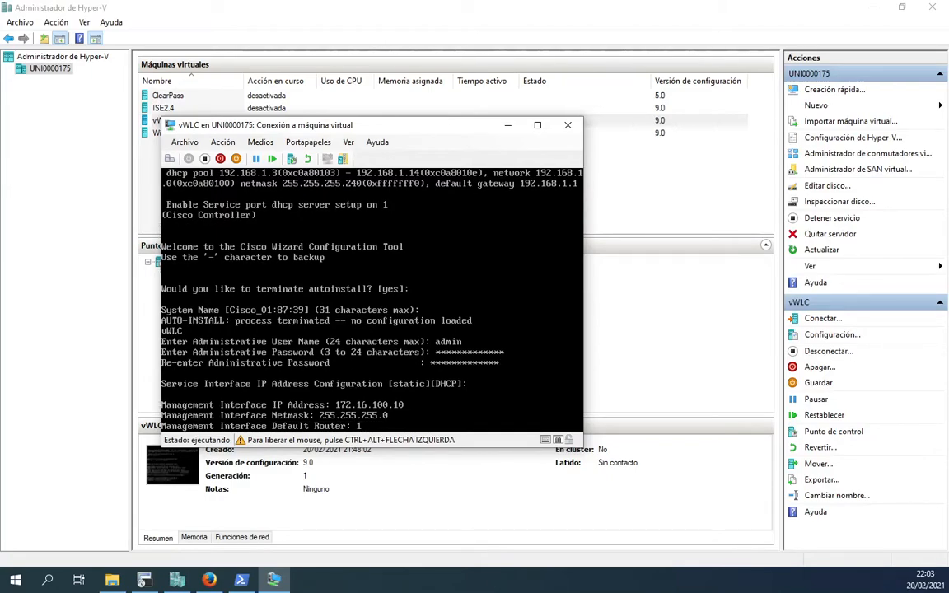
{"action": "type", "text": "72.16.100.254"}
{"action": "key", "text": "Return"}
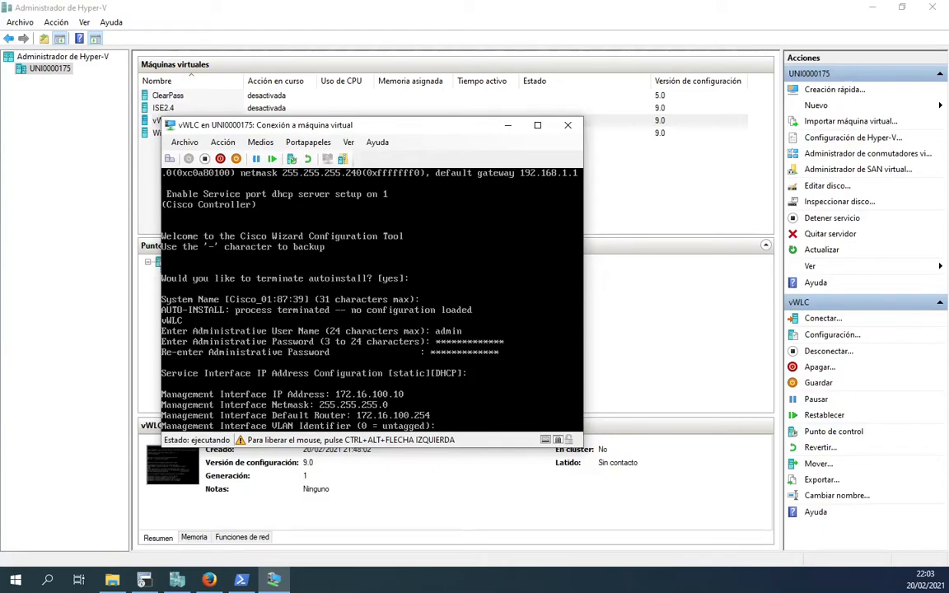
Step: Leave the management VLAN untagged, use port 1, and set DHCP server 172.16.100.10
{"action": "key", "text": "Return"}
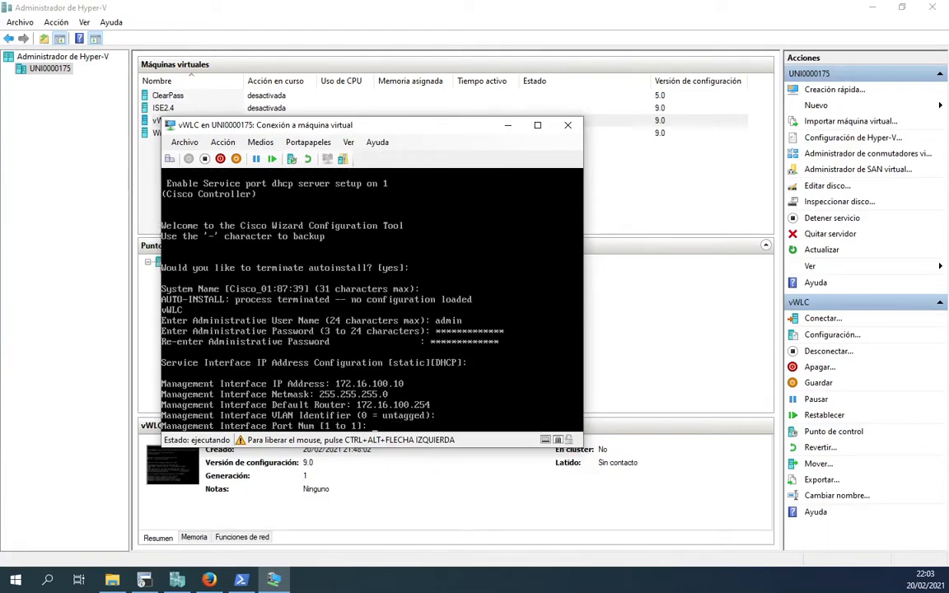
{"action": "type", "text": "1"}
{"action": "key", "text": "Return"}
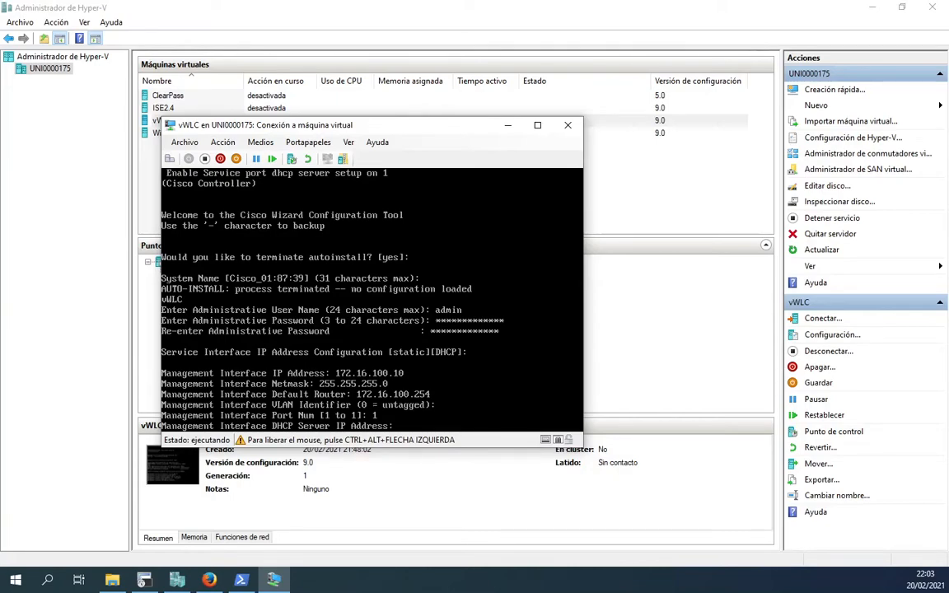
{"action": "type", "text": "172.16"}
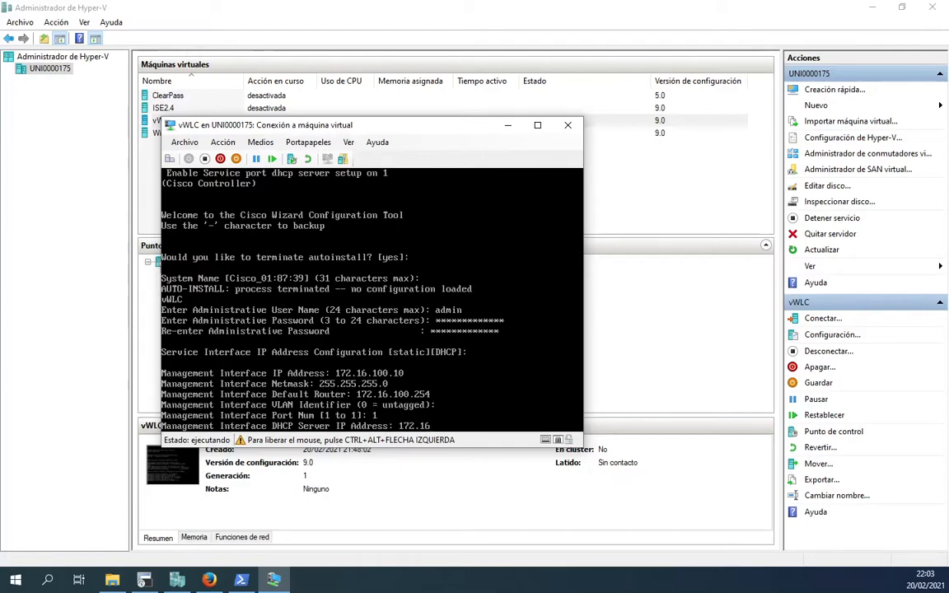
{"action": "type", "text": ".100.10"}
{"action": "key", "text": "Return"}
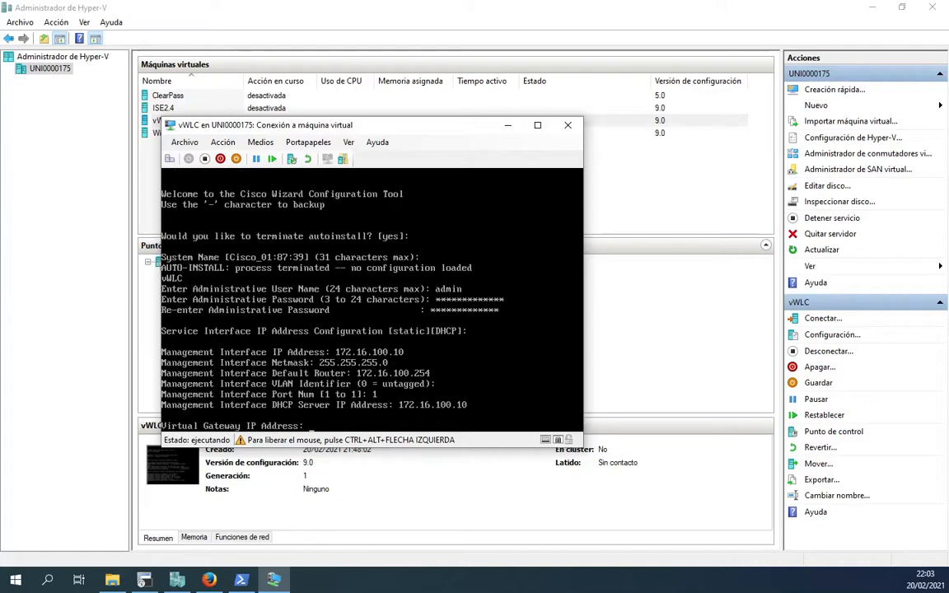
Step: Enter virtual gateway 192.0.2.1, RF group RFWiFiLAB, and SSID Test
{"action": "type", "text": "192,"}
{"action": "type", "text": "0.2"}
{"action": "type", "text": ".1"}
{"action": "key", "text": "Return"}
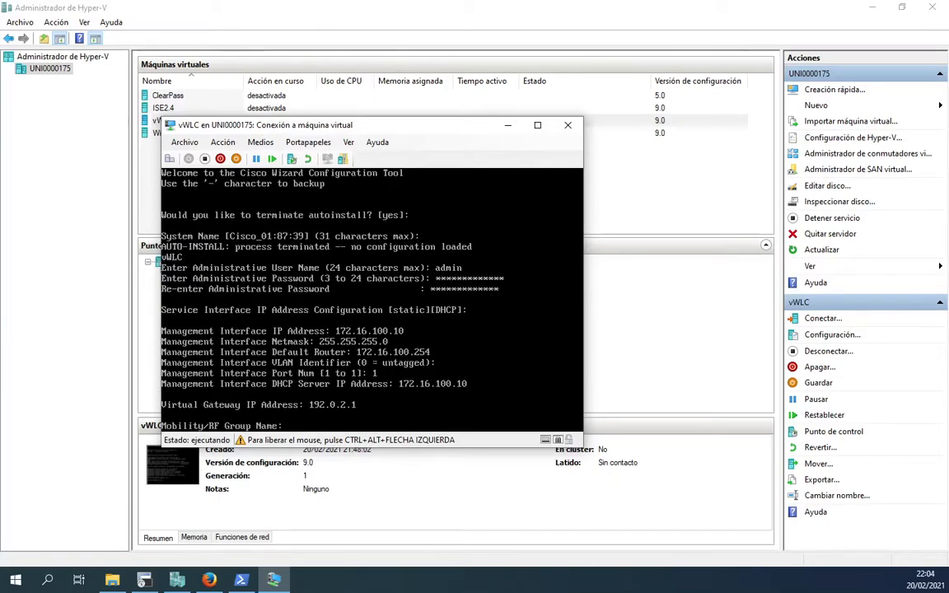
{"action": "type", "text": "RF"}
{"action": "type", "text": "w"}
{"action": "type", "text": "i"}
{"action": "type", "text": "F"}
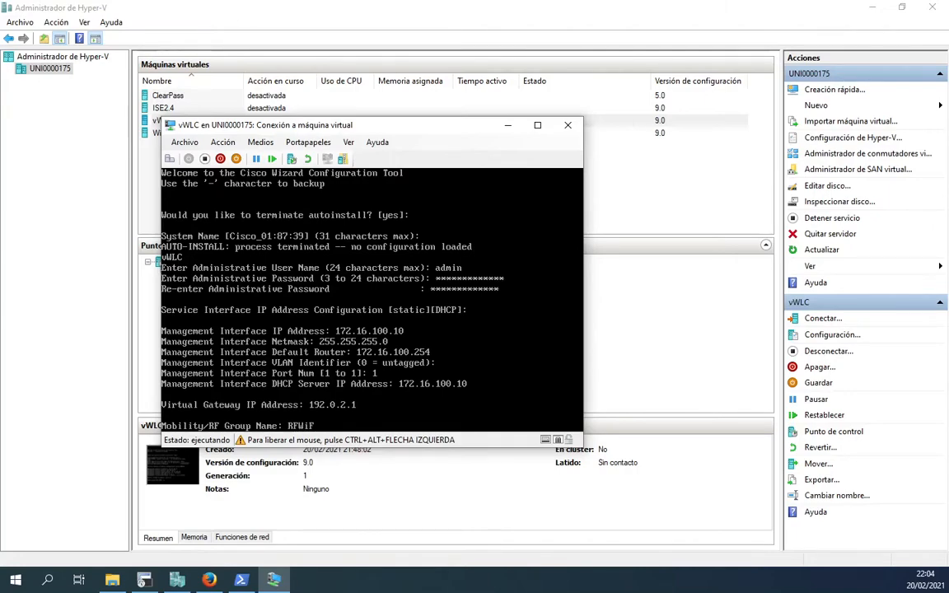
{"action": "type", "text": "iLAB"}
{"action": "key", "text": "Return"}
{"action": "type", "text": "Test"}
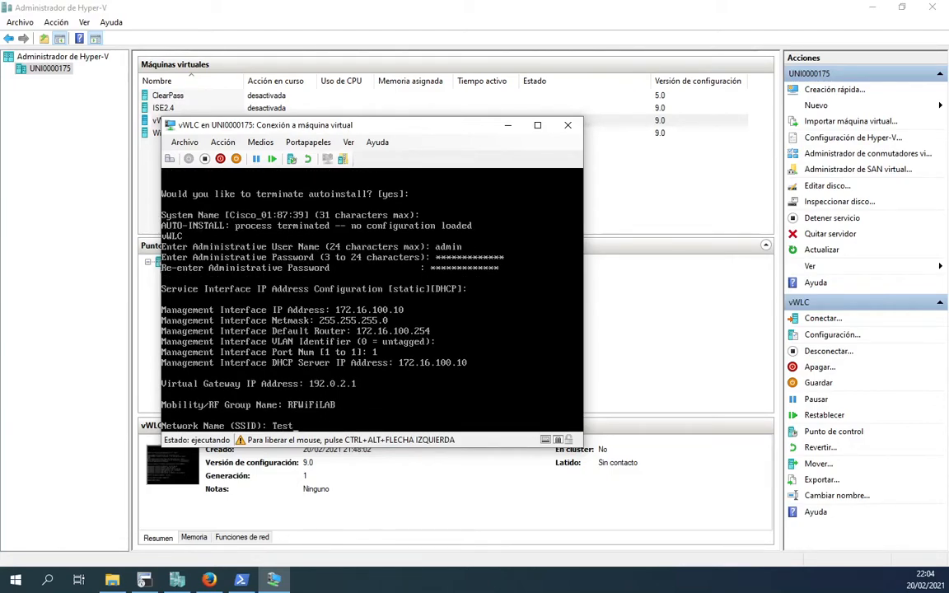
{"action": "key", "text": "Return"}
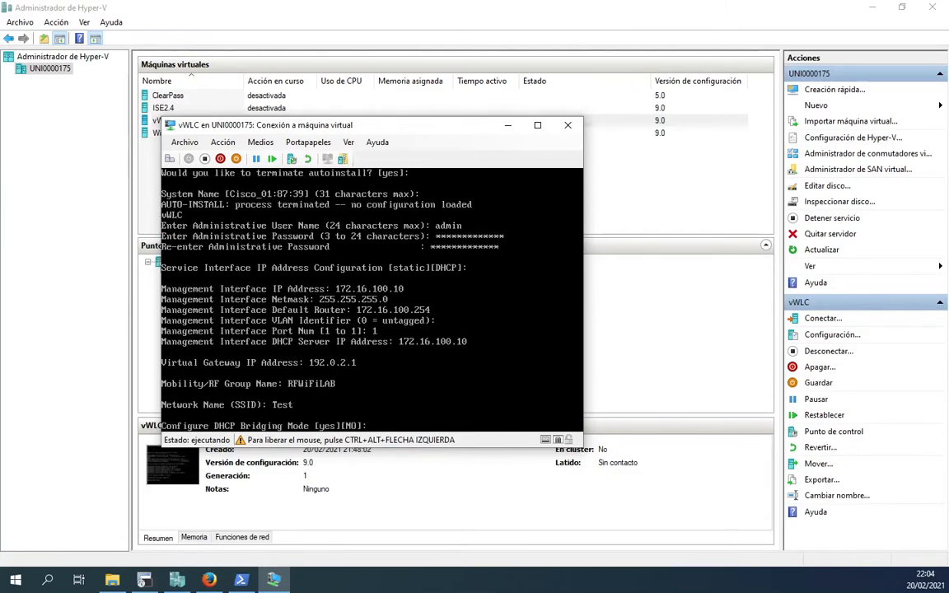
Step: Keep the DHCP bridging and static IP defaults, skip RADIUS, and set country code ES
{"action": "key", "text": "Return"}
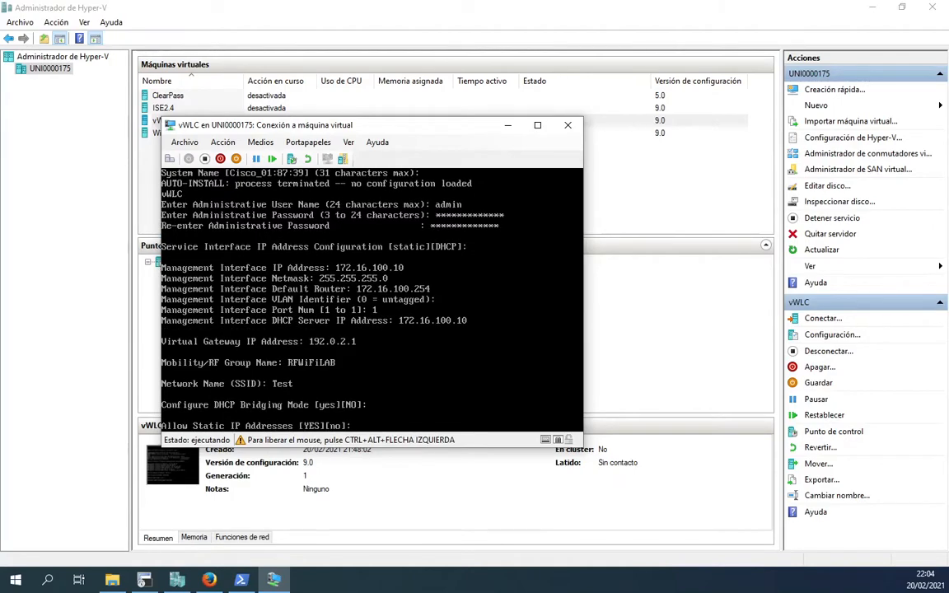
{"action": "key", "text": "Return"}
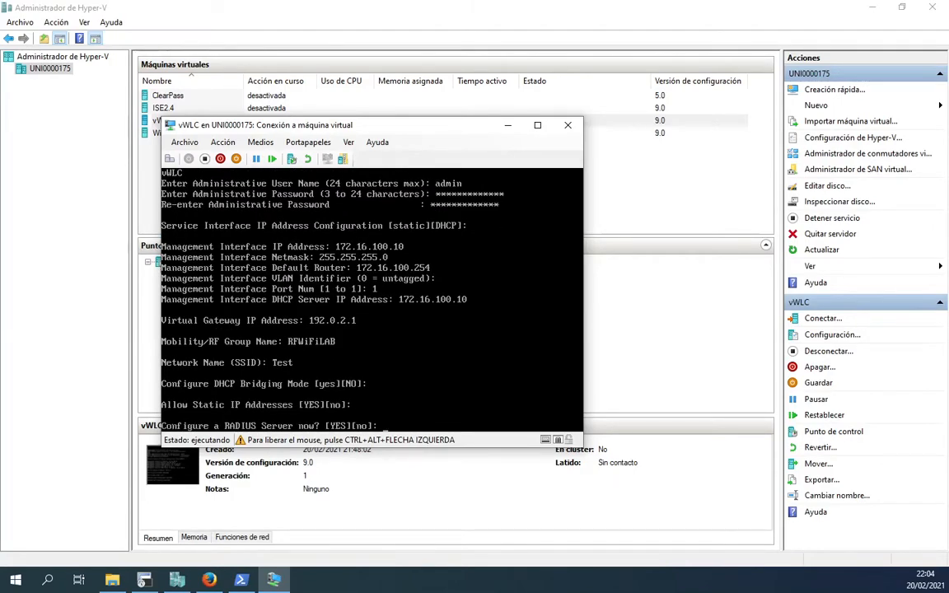
{"action": "type", "text": "no"}
{"action": "key", "text": "Return"}
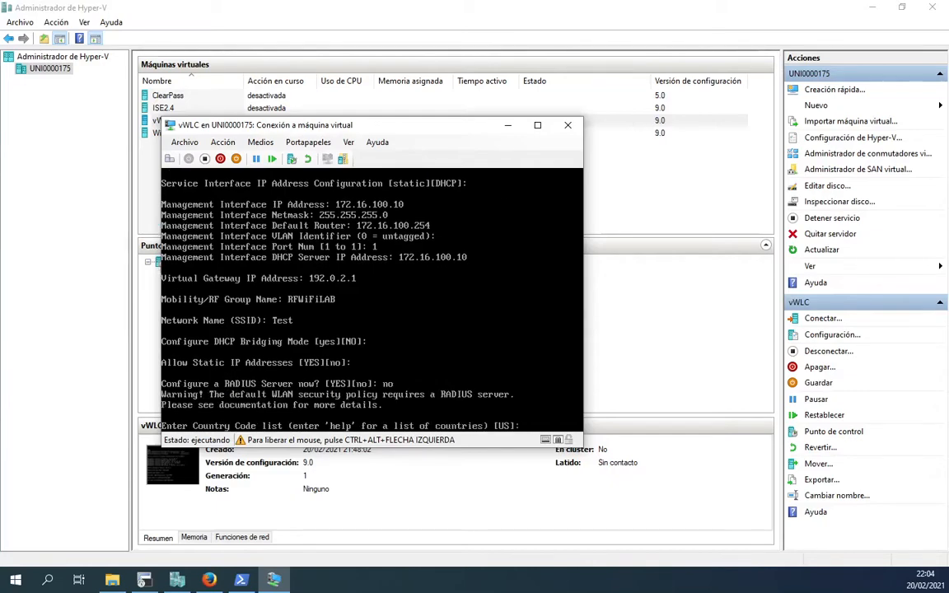
{"action": "type", "text": "ES"}
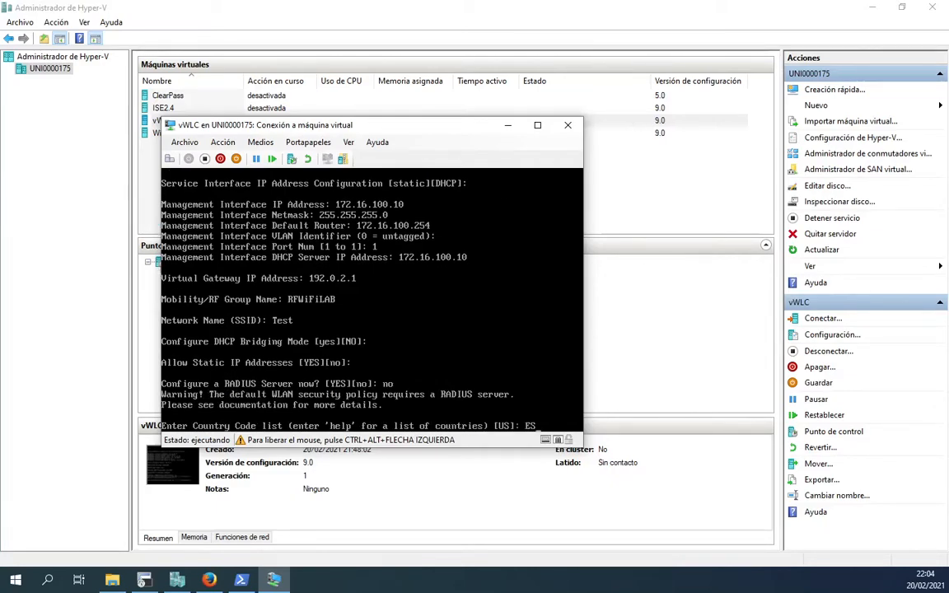
{"action": "key", "text": "Return"}
{"action": "key", "text": "Return"}
{"action": "key", "text": "Return"}
{"action": "key", "text": "Return"}
{"action": "key", "text": "Return"}
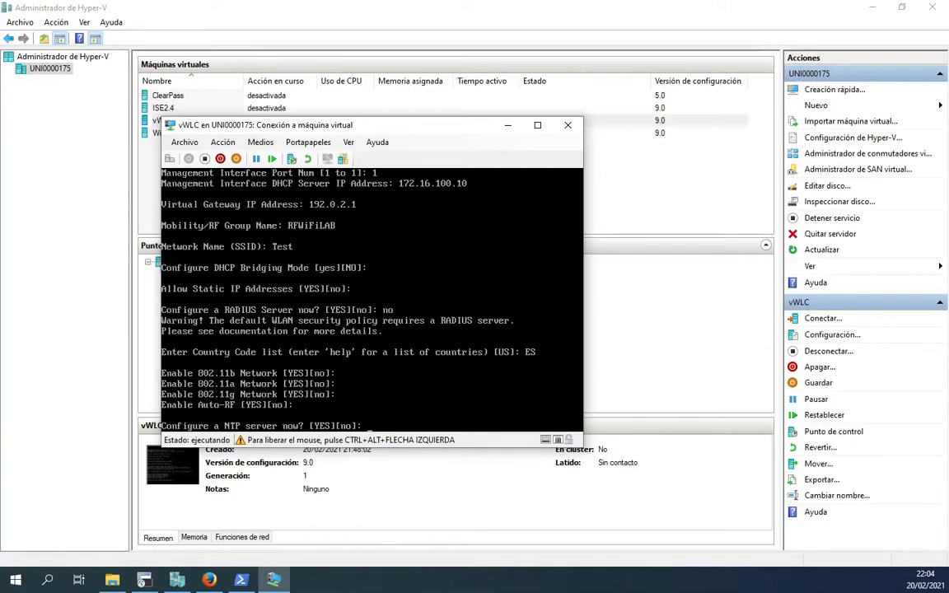
Step: Decline NTP, system time and IPv6 setup, then answer yes to save so the controller resets
{"action": "type", "text": "no"}
{"action": "key", "text": "Return"}
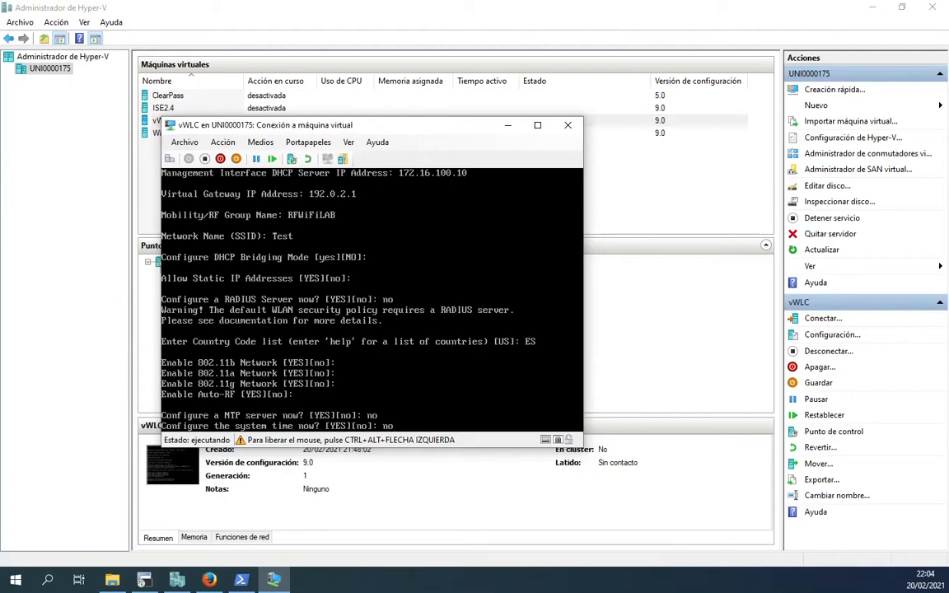
{"action": "key", "text": "Return"}
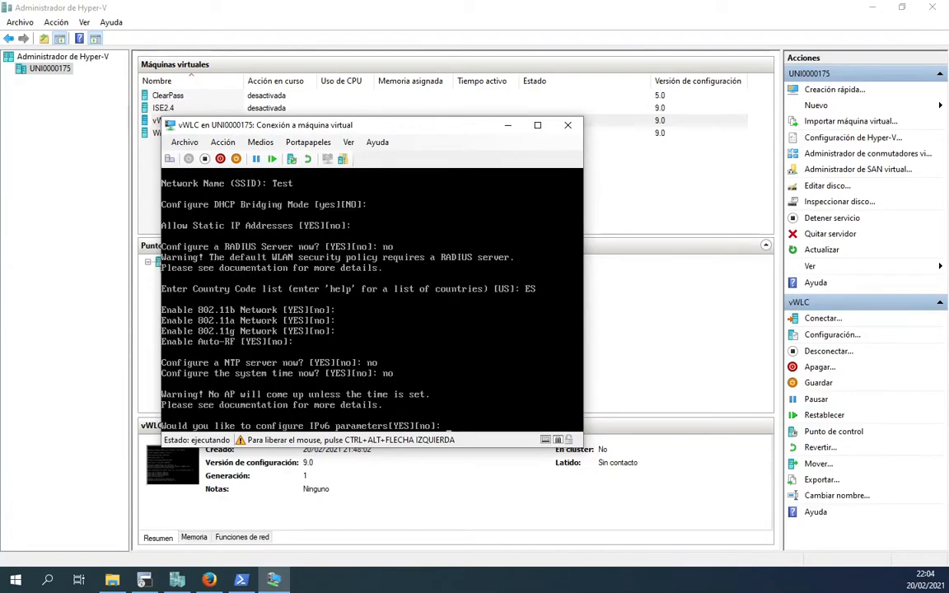
{"action": "type", "text": "no"}
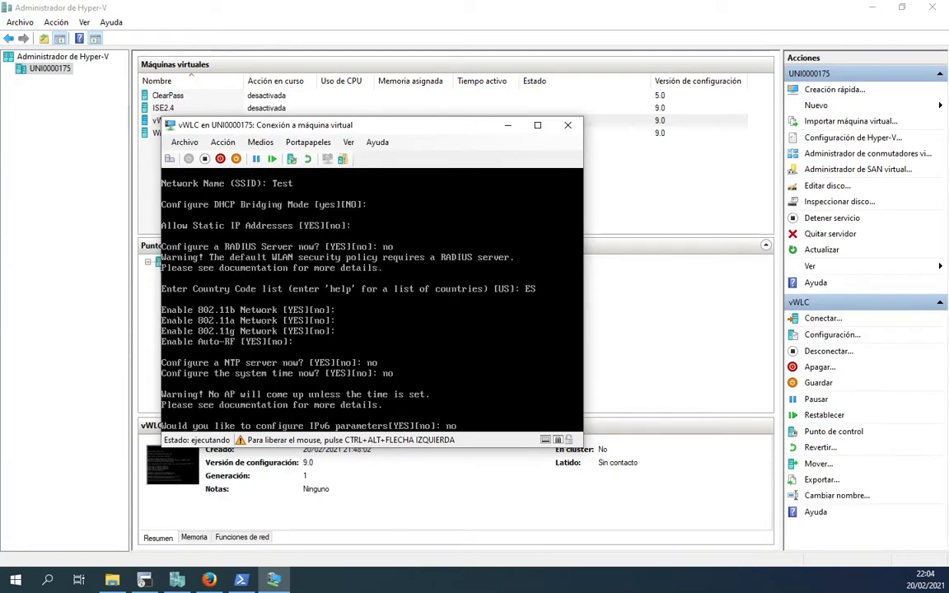
{"action": "key", "text": "Return"}
{"action": "type", "text": "yes"}
{"action": "key", "text": "Return"}
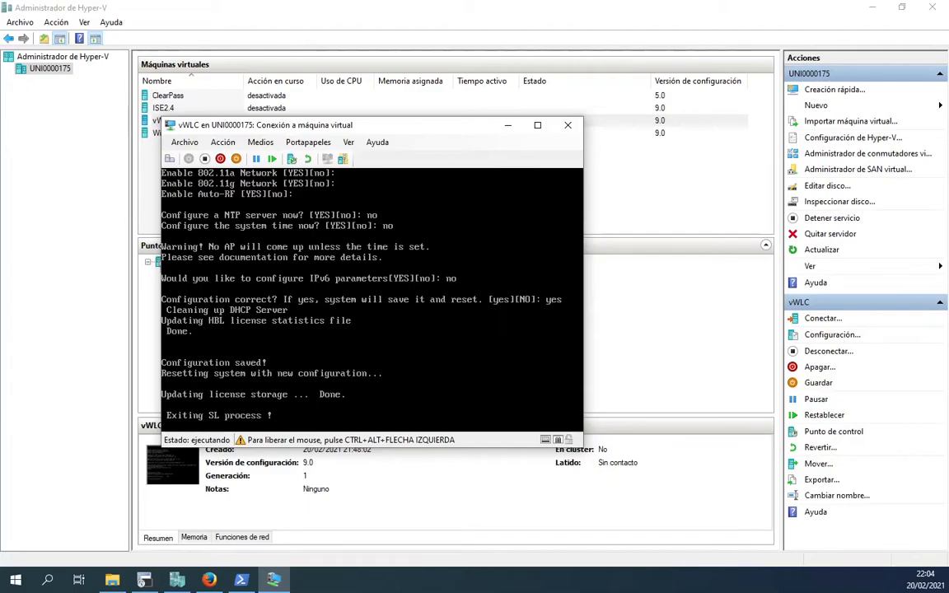
{"action": "key", "text": "ctrl+alt+Left"}
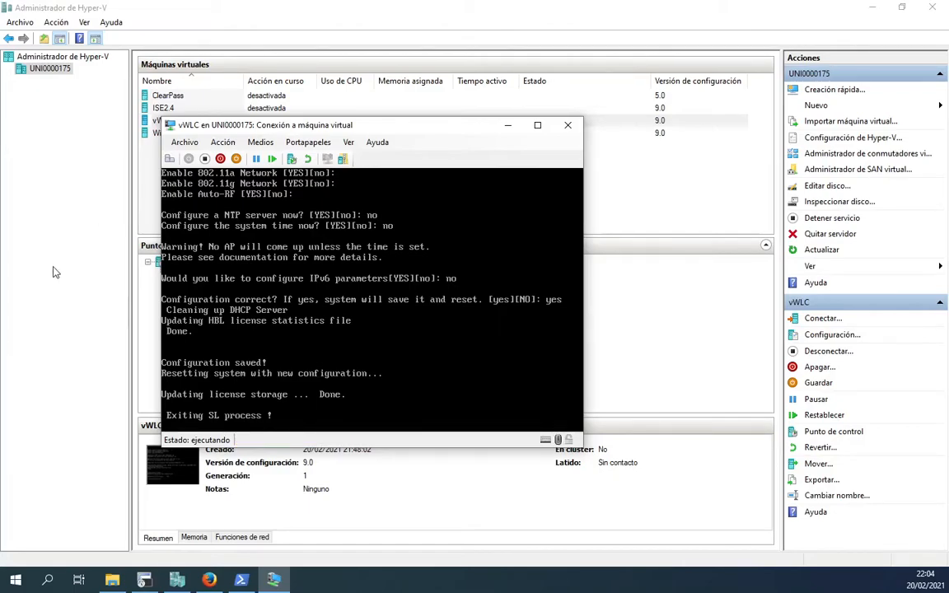
Step: Bring the PowerShell window forward and place it beside the VM console
{"action": "left_click", "coordinate": [267, 554]}
{"action": "left_click", "coordinate": [242, 580]}
{"action": "left_click_drag", "start_coordinate": [525, 48], "coordinate": [638, 72]}
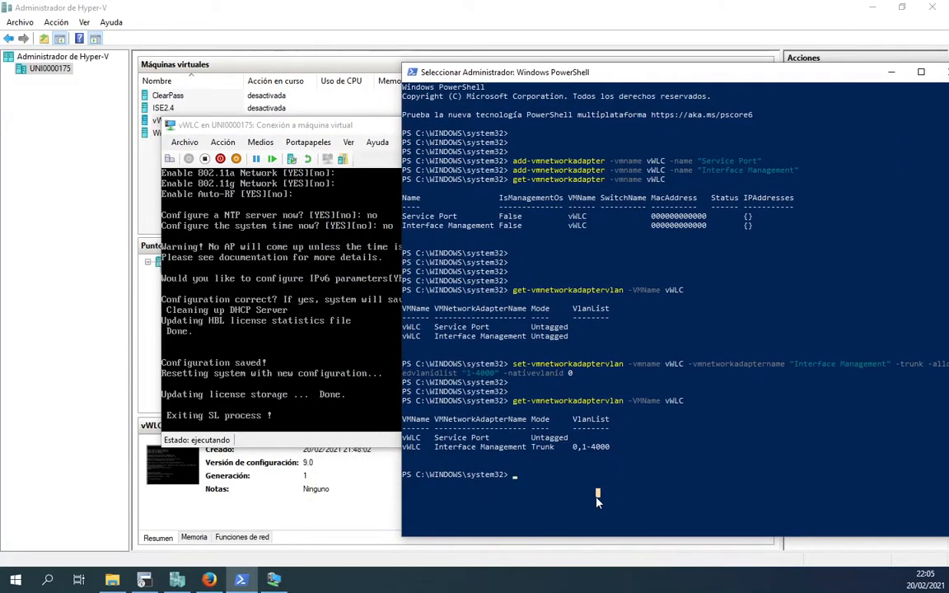
Step: Run a continuous ping -t 172.16.100.10, fixing the missing space, and move the VM console aside
{"action": "type", "text": "ping-t 17"}
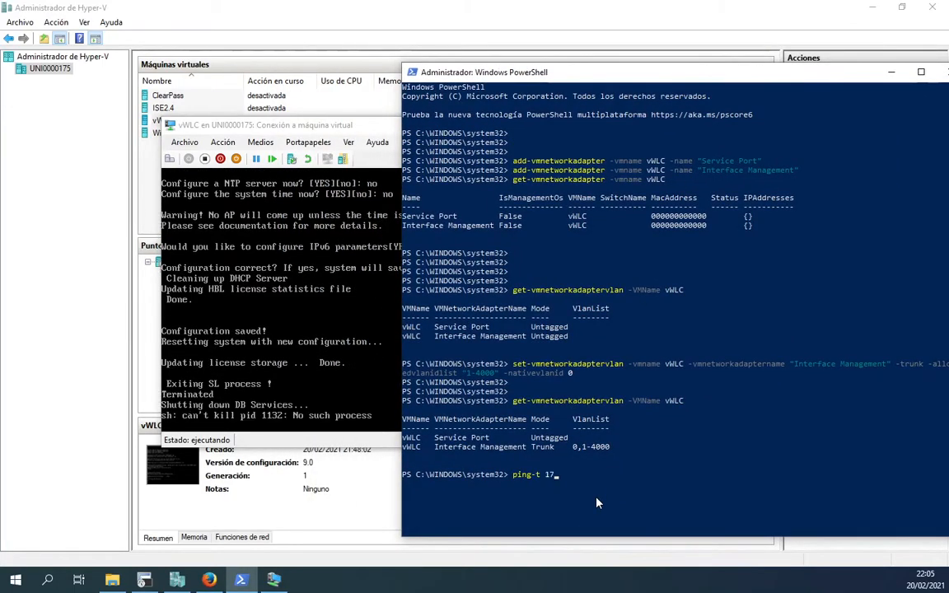
{"action": "type", "text": "2.16.100.10"}
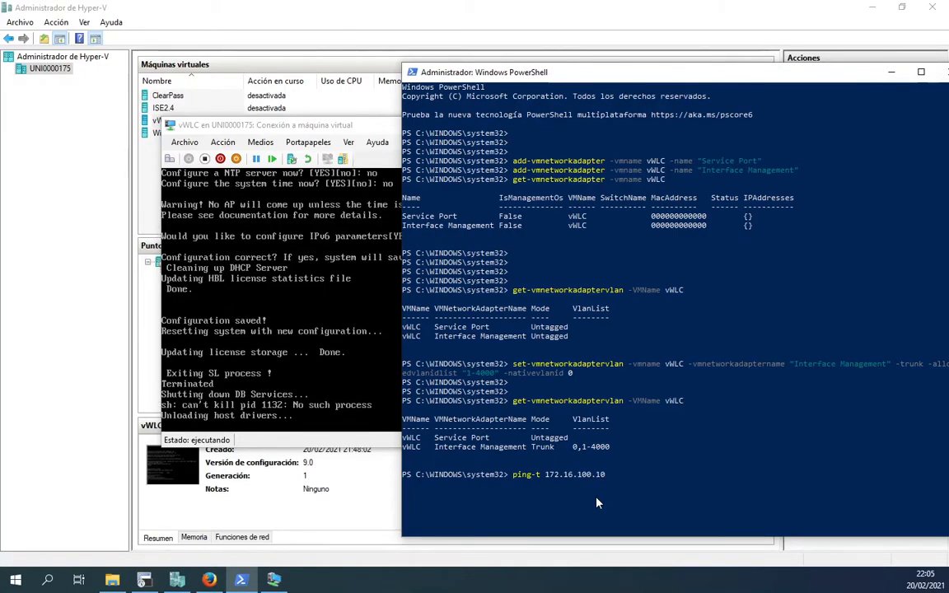
{"action": "key", "text": "Return"}
{"action": "key", "text": "Up"}
{"action": "key", "text": "Left"}
{"action": "key", "text": "Left"}
{"action": "key", "text": "Left"}
{"action": "key", "text": "Left"}
{"action": "key", "text": "Left"}
{"action": "key", "text": "Left"}
{"action": "key", "text": "Left"}
{"action": "key", "text": "Left"}
{"action": "key", "text": "Left"}
{"action": "key", "text": "Left"}
{"action": "key", "text": "Left"}
{"action": "key", "text": "Left"}
{"action": "key", "text": "Left"}
{"action": "key", "text": "Left"}
{"action": "key", "text": "Left"}
{"action": "key", "text": "Left"}
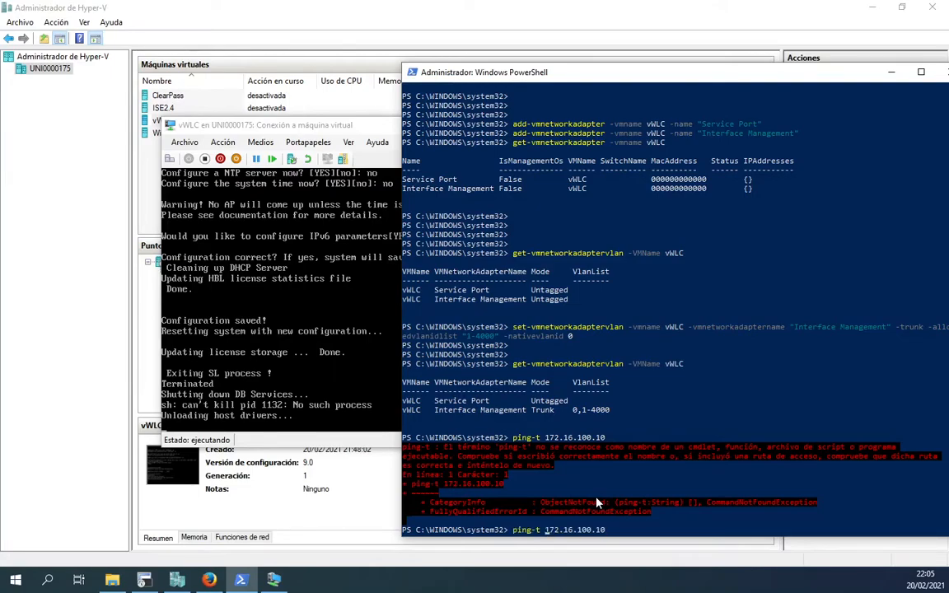
{"action": "key", "text": "Return"}
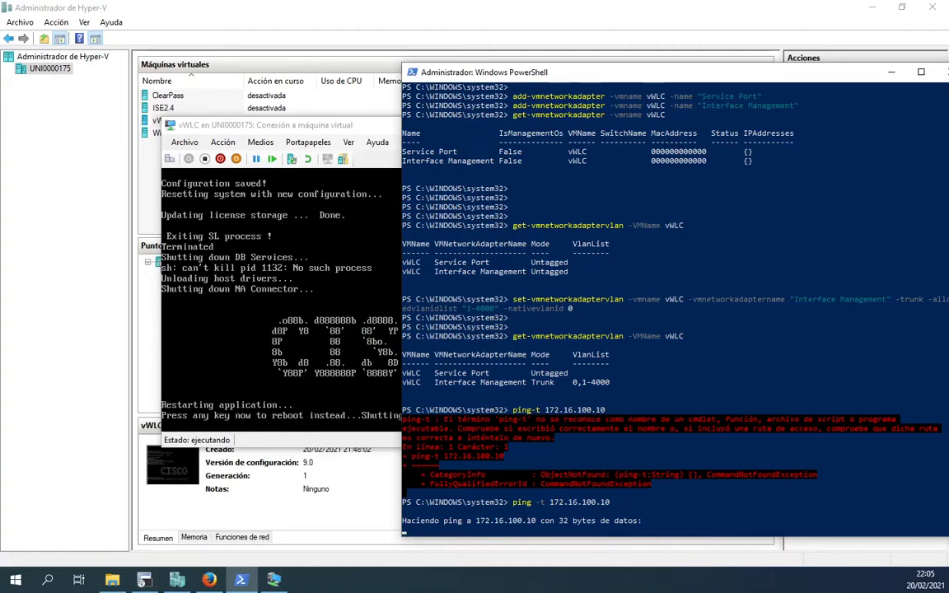
{"action": "left_click", "coordinate": [342, 350]}
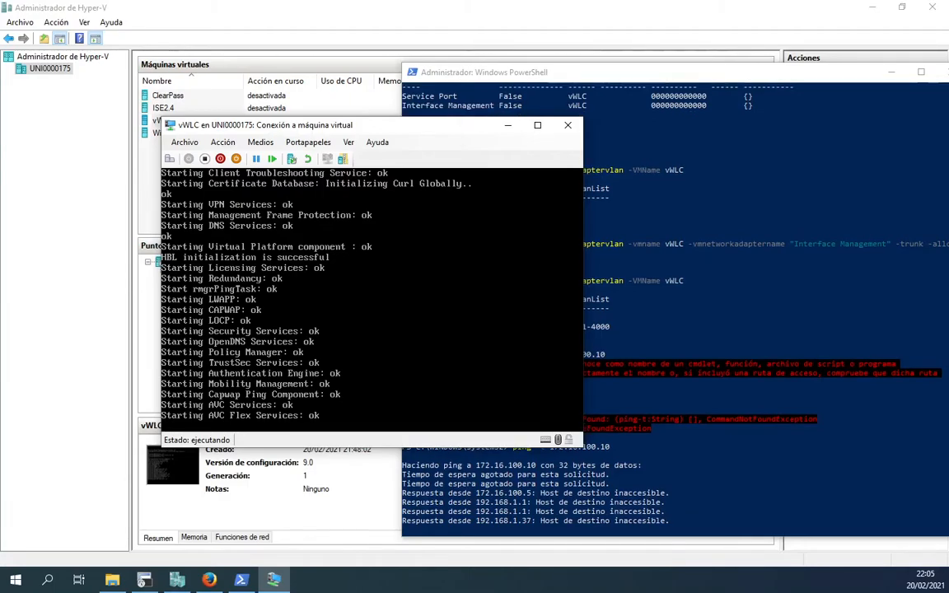
{"action": "left_click_drag", "start_coordinate": [396, 132], "coordinate": [245, 23]}
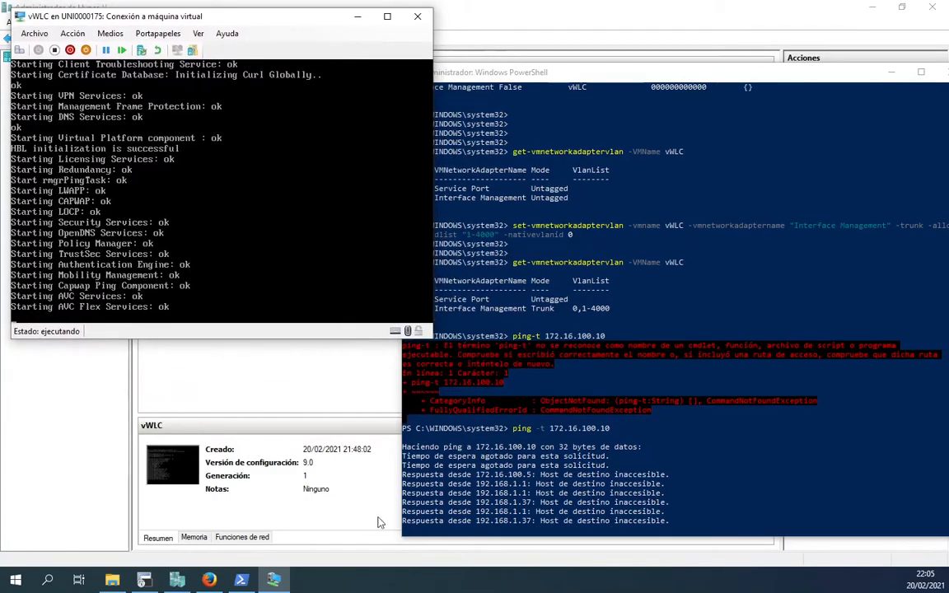
Step: Open the SW-Labo session in SecureCRT, log in to the Switch# prompt, and minimise SecureCRT
{"action": "left_click", "coordinate": [150, 581]}
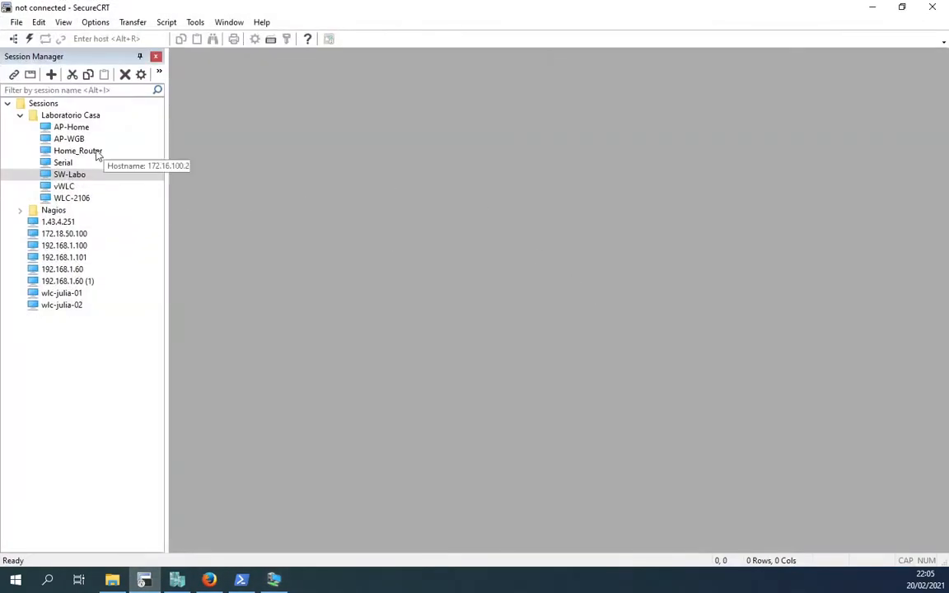
{"action": "double_click", "coordinate": [112, 176]}
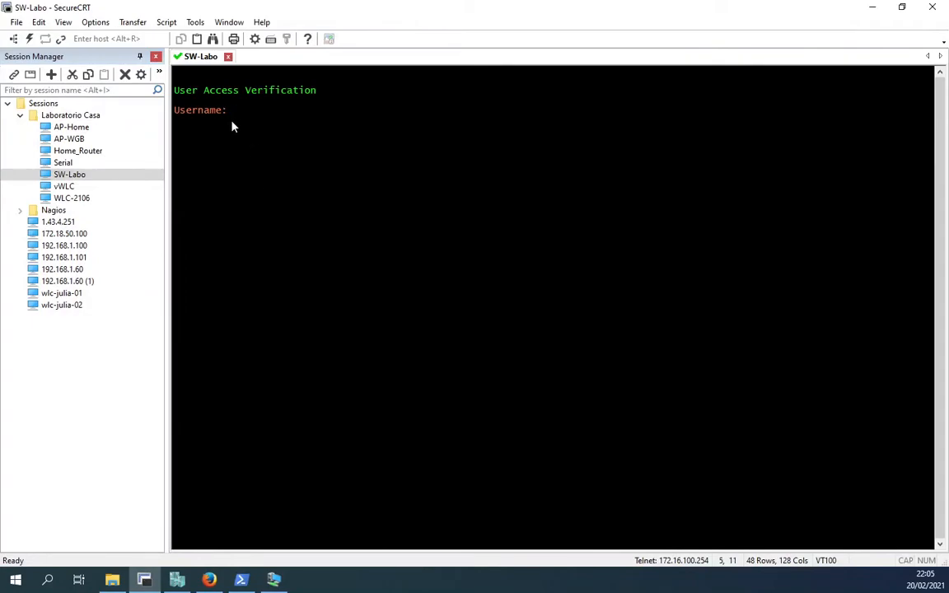
{"action": "type", "text": "cisco"}
{"action": "key", "text": "Return"}
{"action": "key", "text": "Return"}
{"action": "key", "text": "Return"}
{"action": "key", "text": "Return"}
{"action": "key", "text": "Return"}
{"action": "key", "text": "Return"}
{"action": "key", "text": "Return"}
{"action": "key", "text": "Return"}
{"action": "key", "text": "Return"}
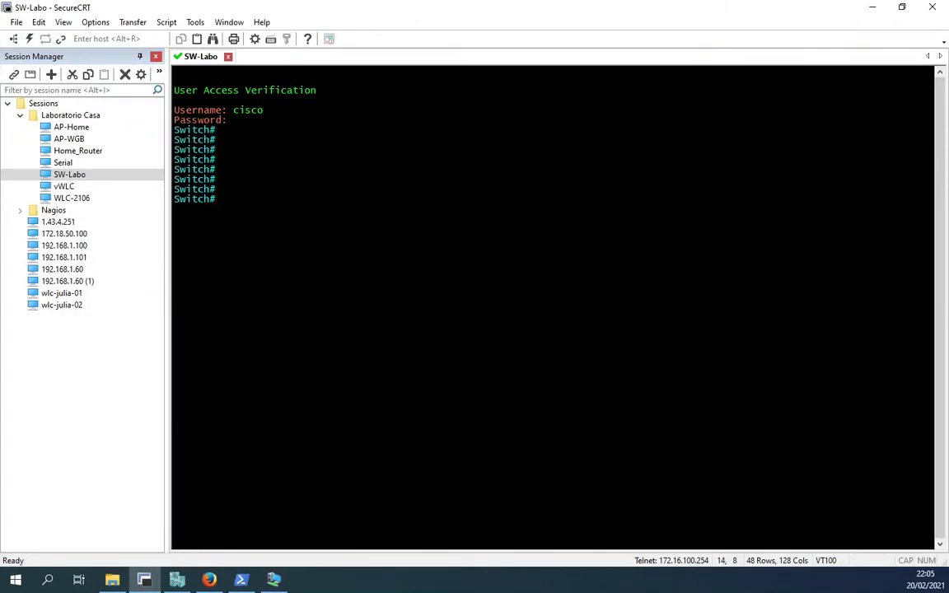
{"action": "key", "text": "Return"}
{"action": "left_click", "coordinate": [873, 8]}
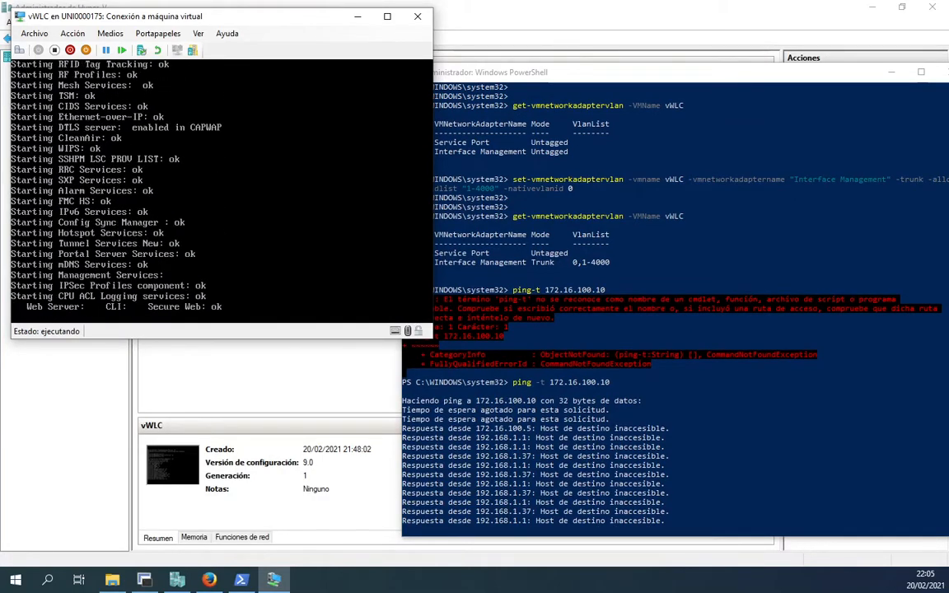
Step: Log in to the vWLC console as admin and run 'show interface summary'
{"action": "left_click", "coordinate": [221, 198]}
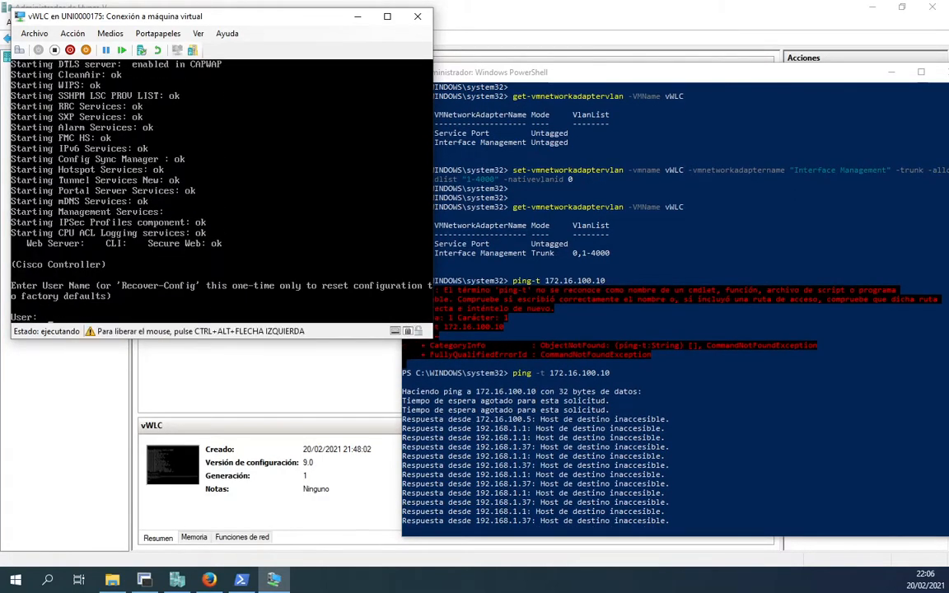
{"action": "type", "text": "admin"}
{"action": "key", "text": "Return"}
{"action": "type", "text": "*************"}
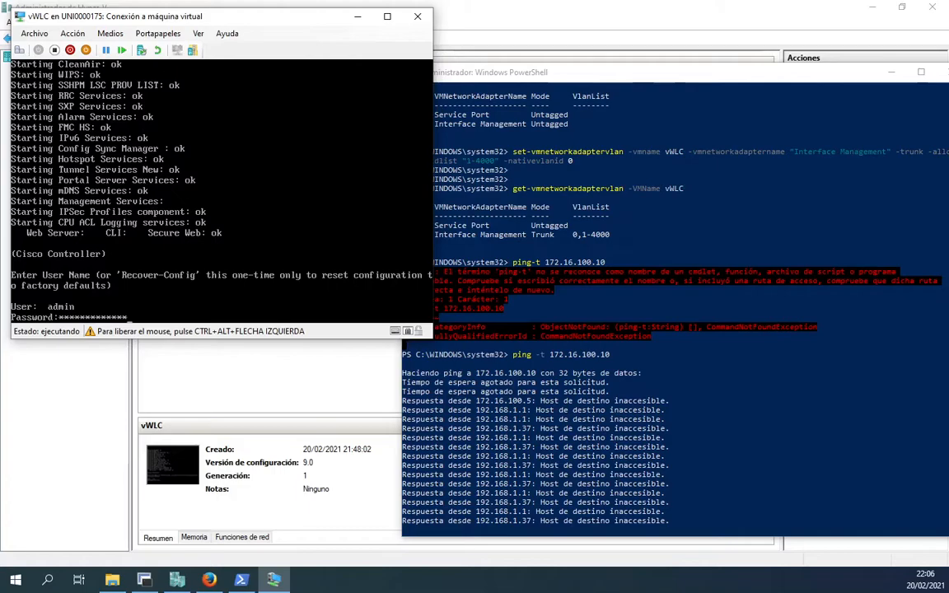
{"action": "key", "text": "Return"}
{"action": "key", "text": "Return"}
{"action": "key", "text": "Return"}
{"action": "key", "text": "Return"}
{"action": "type", "text": "show i"}
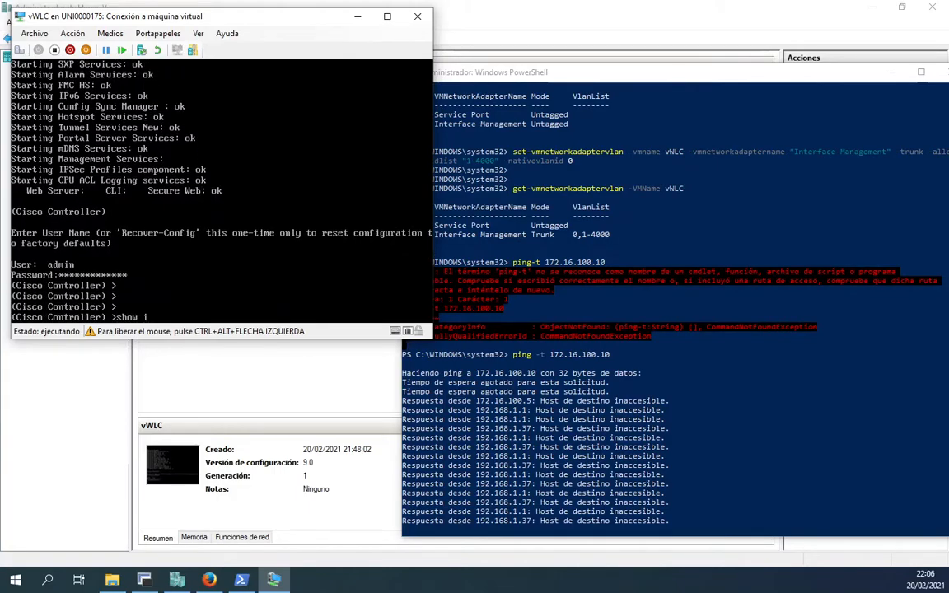
{"action": "type", "text": "nterface summary"}
{"action": "key", "text": "Return"}
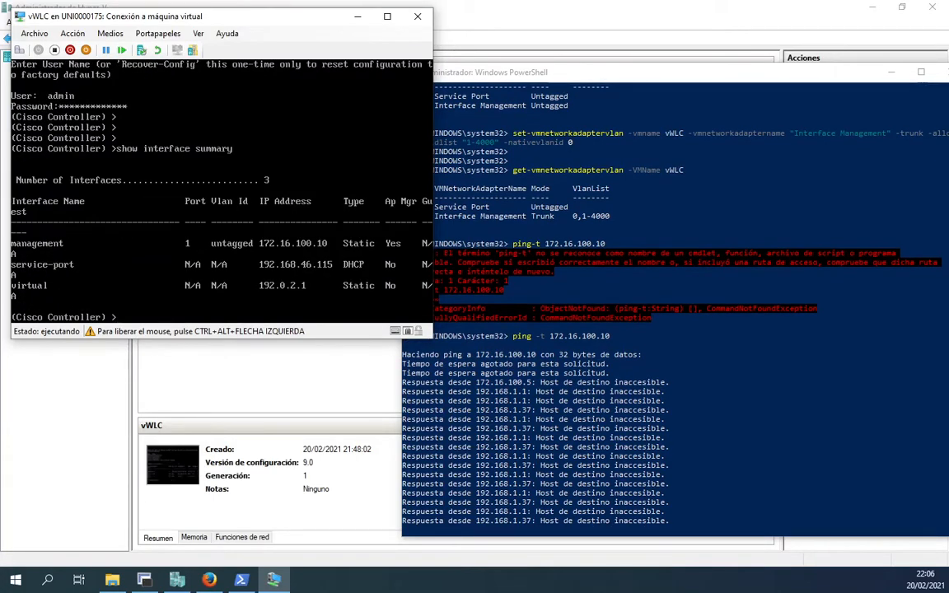
{"action": "key", "text": "ctrl+alt+Left"}
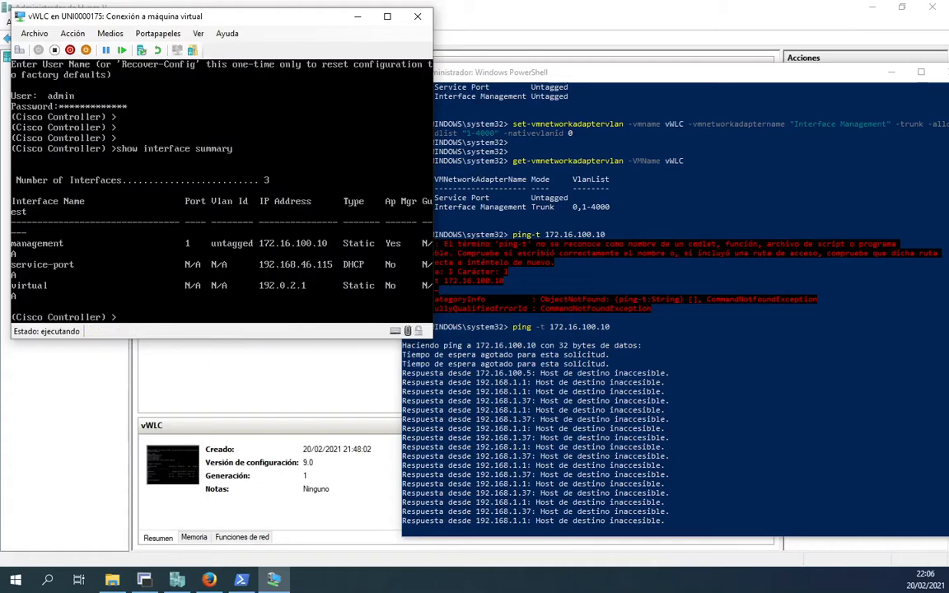
{"action": "left_click", "coordinate": [210, 580]}
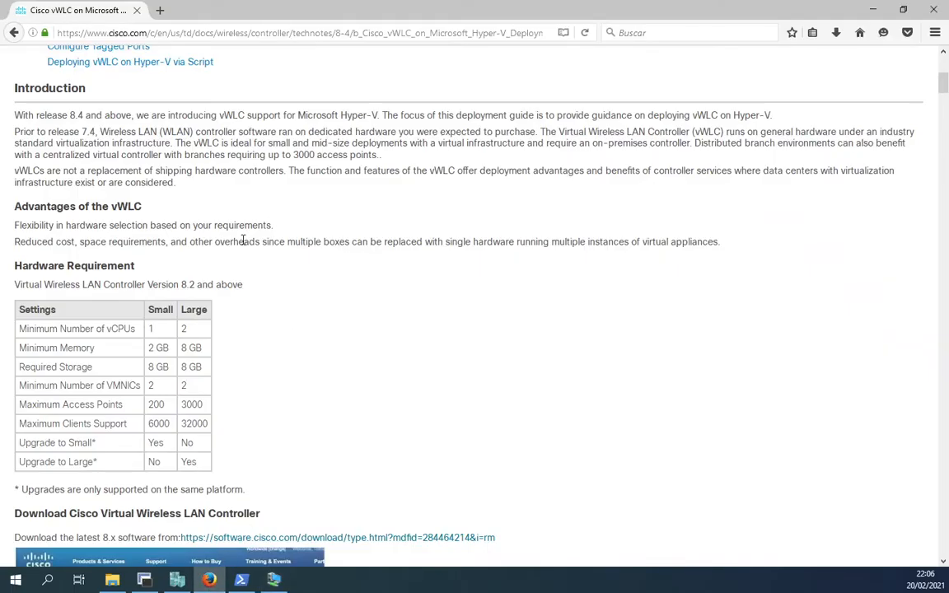
{"action": "left_click", "coordinate": [160, 10]}
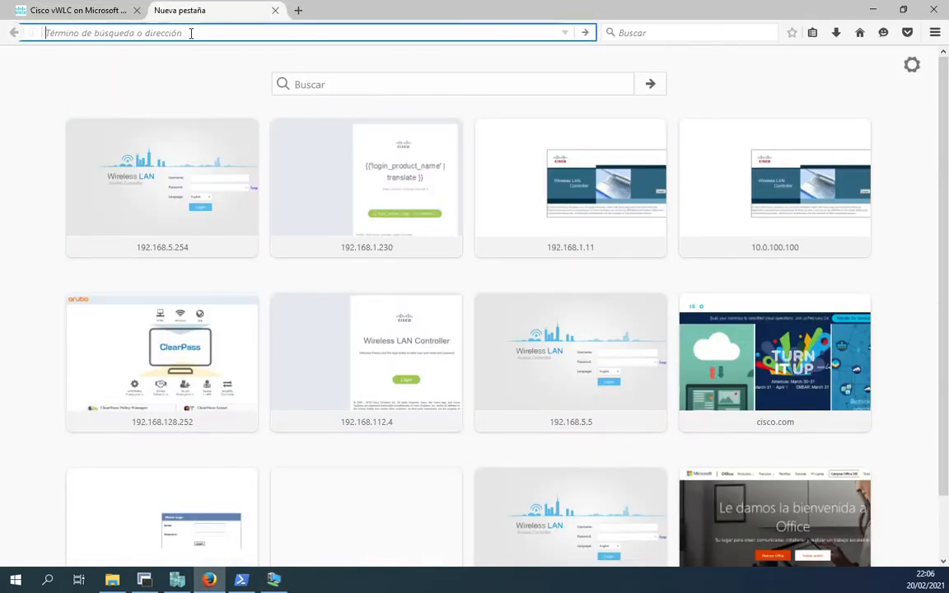
{"action": "type", "text": "https://"}
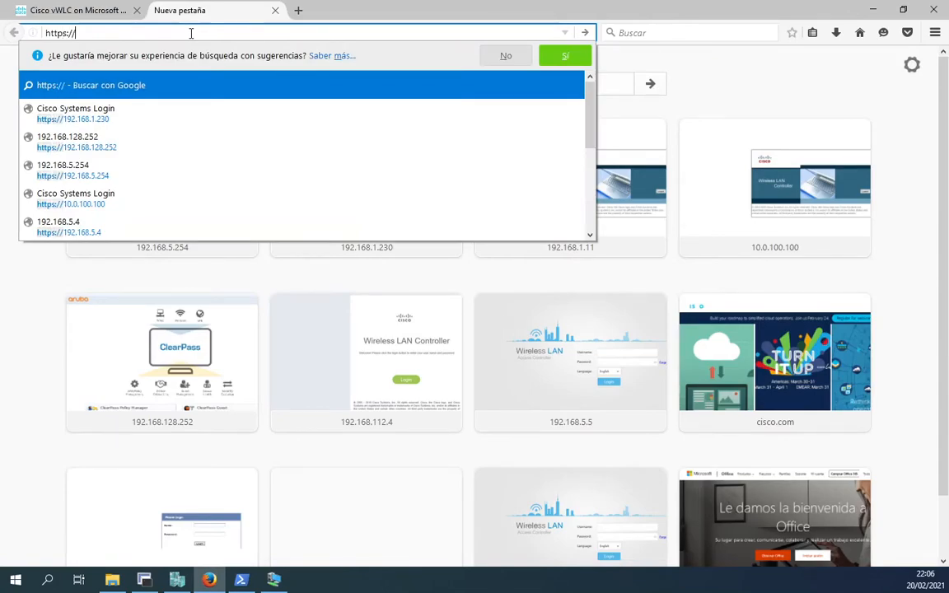
{"action": "type", "text": "192.168."}
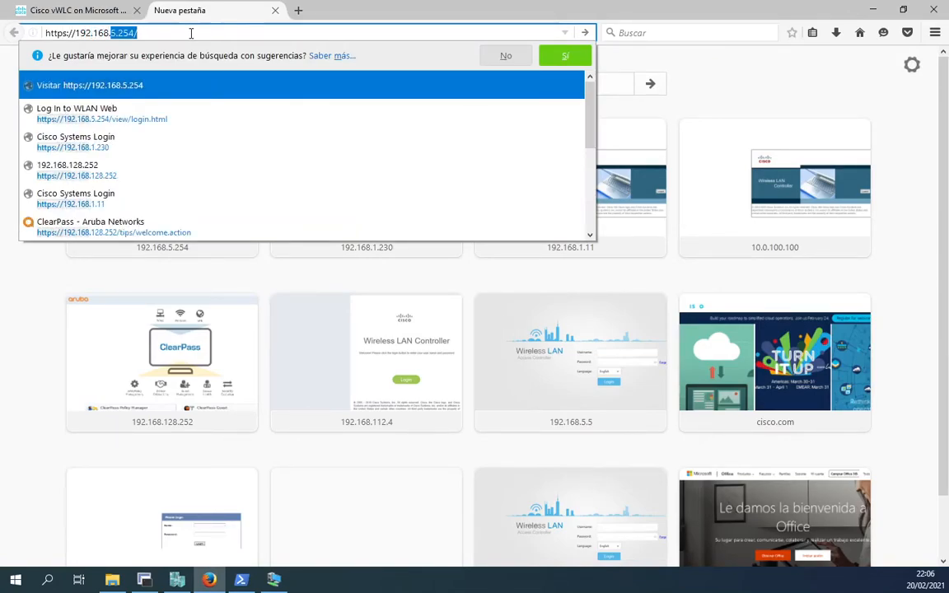
{"action": "type", "text": "46.115"}
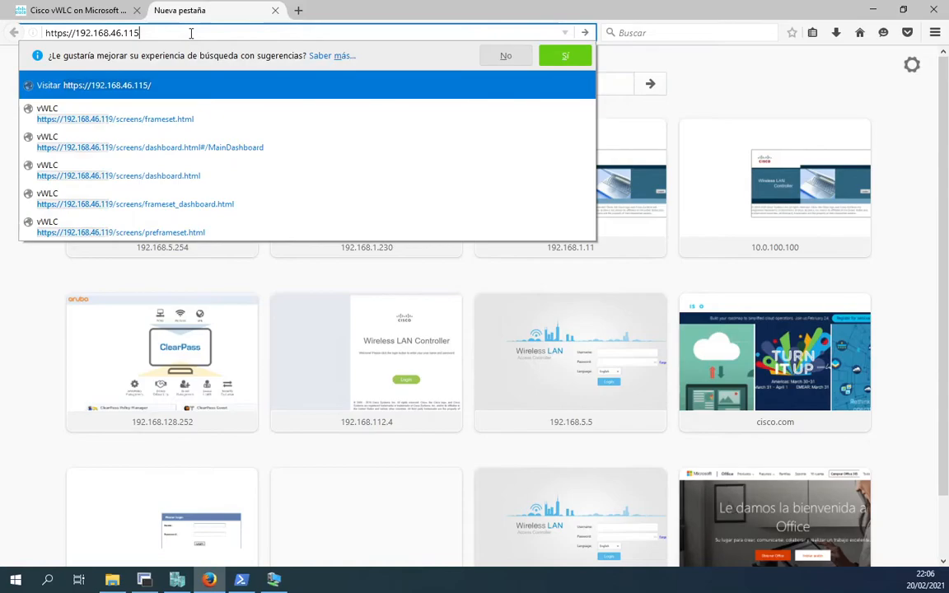
{"action": "key", "text": "Return"}
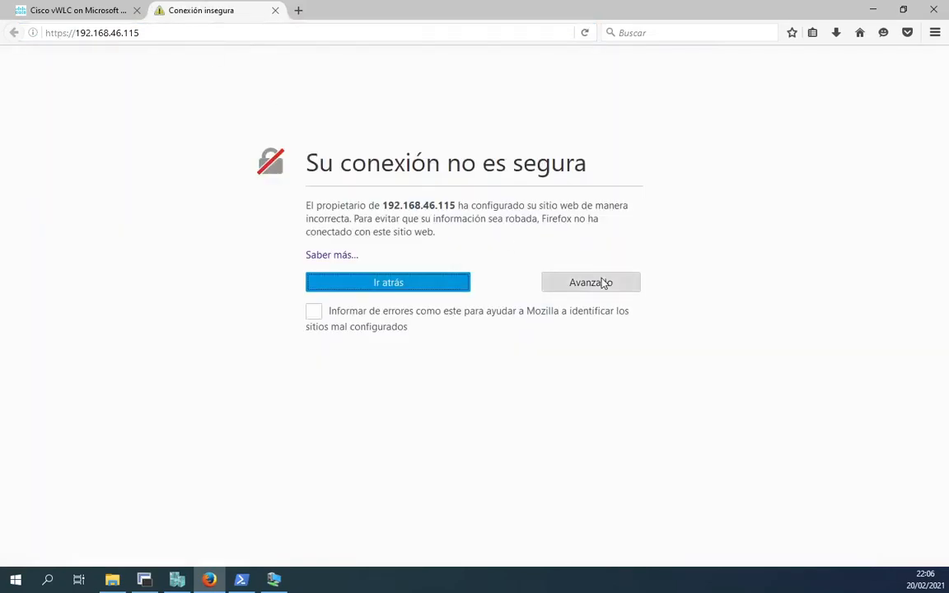
{"action": "left_click", "coordinate": [604, 282]}
{"action": "left_click", "coordinate": [373, 451]}
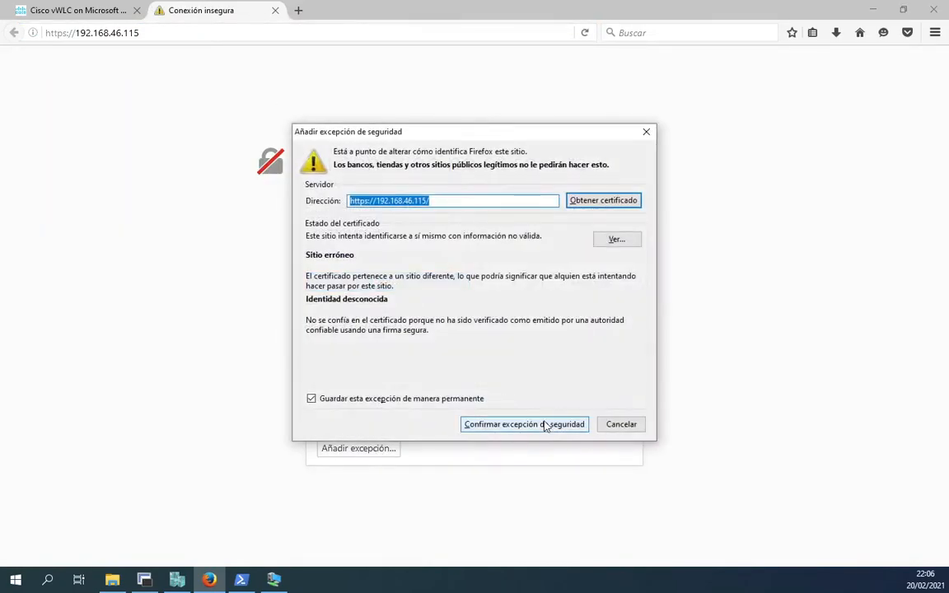
{"action": "left_click", "coordinate": [544, 425]}
Step: Sign in to the controller's web interface as admin with the password
{"action": "left_click", "coordinate": [472, 381]}
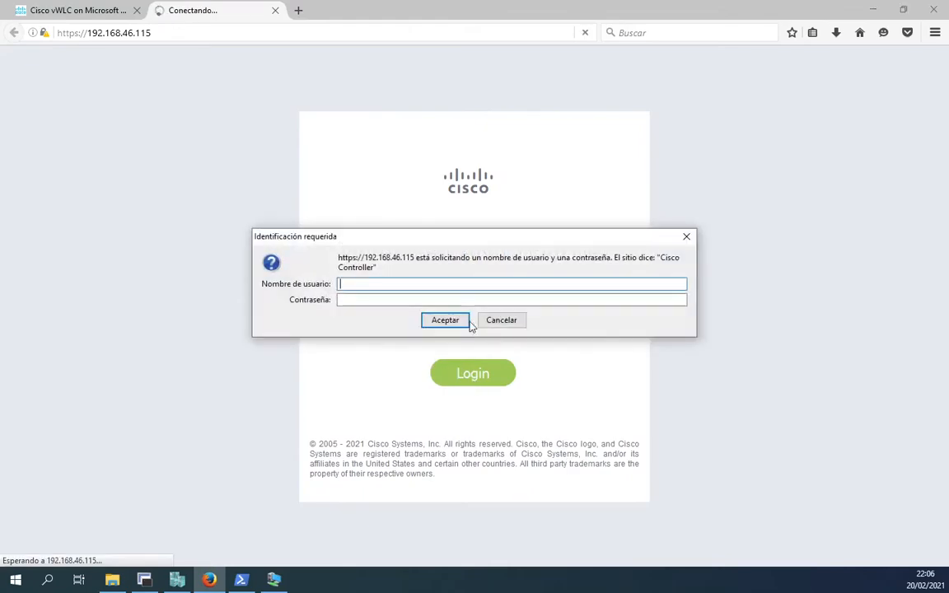
{"action": "type", "text": "admin"}
{"action": "key", "text": "Tab"}
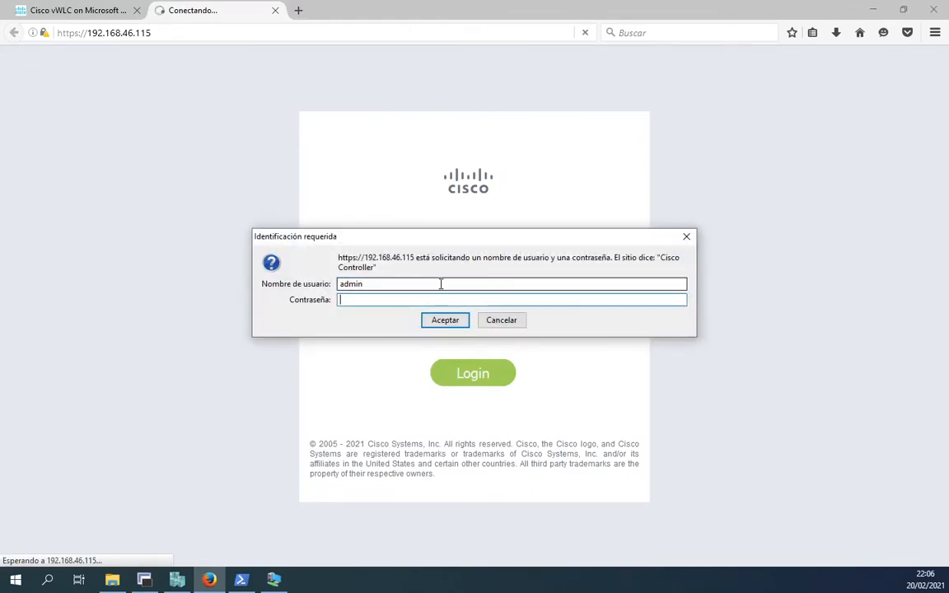
{"action": "type", "text": "••••••••••••"}
{"action": "key", "text": "Return"}
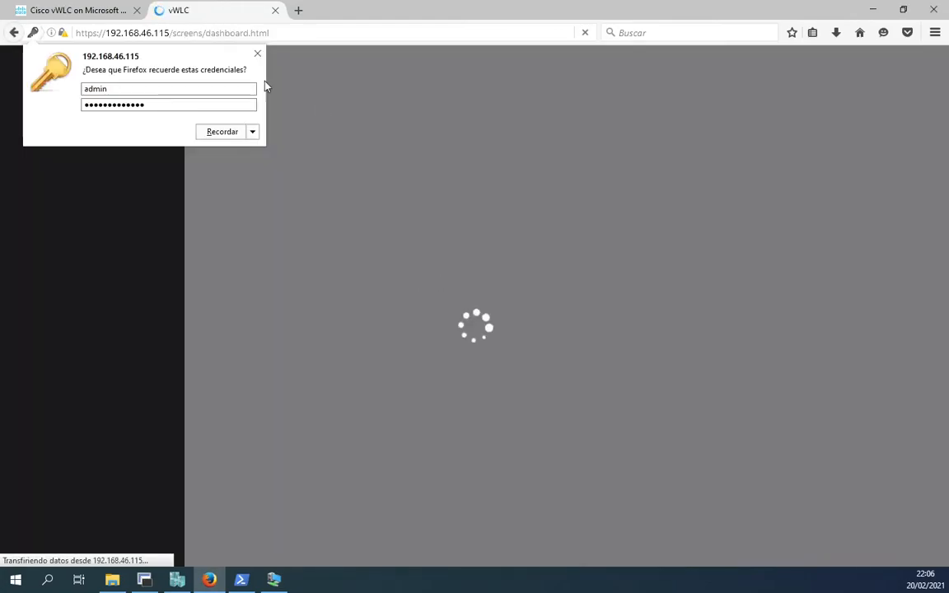
Step: Open the Advanced Monitor Summary, checking service port 192.168.46.115 and System Time, then show PowerShell's ping
{"action": "left_click", "coordinate": [258, 55]}
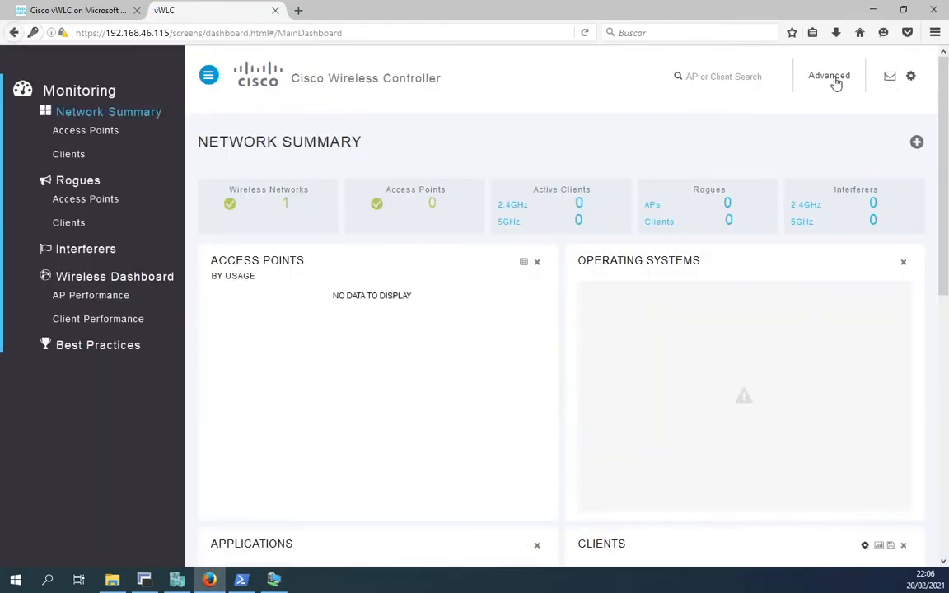
{"action": "left_click", "coordinate": [835, 80]}
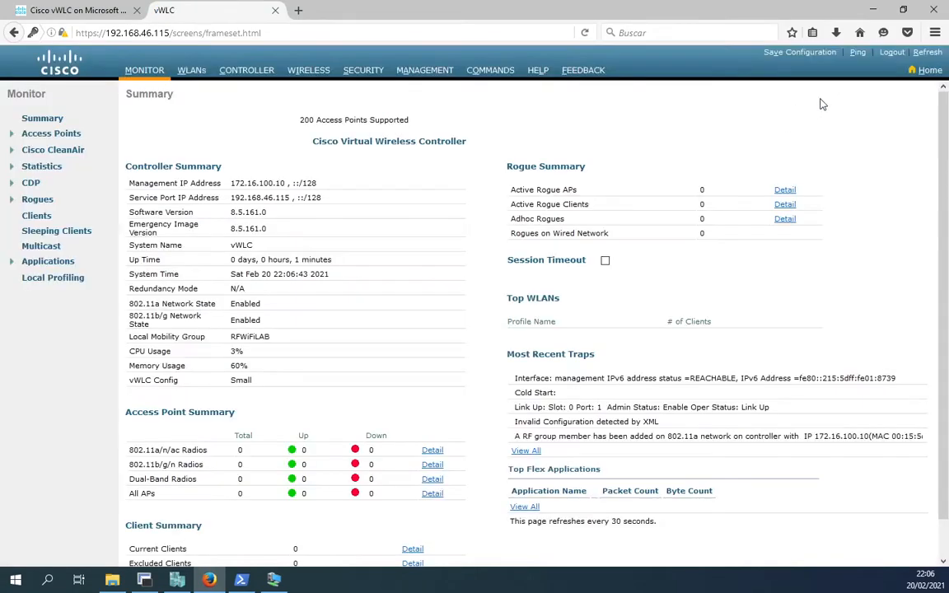
{"action": "left_click_drag", "start_coordinate": [231, 183], "coordinate": [290, 199]}
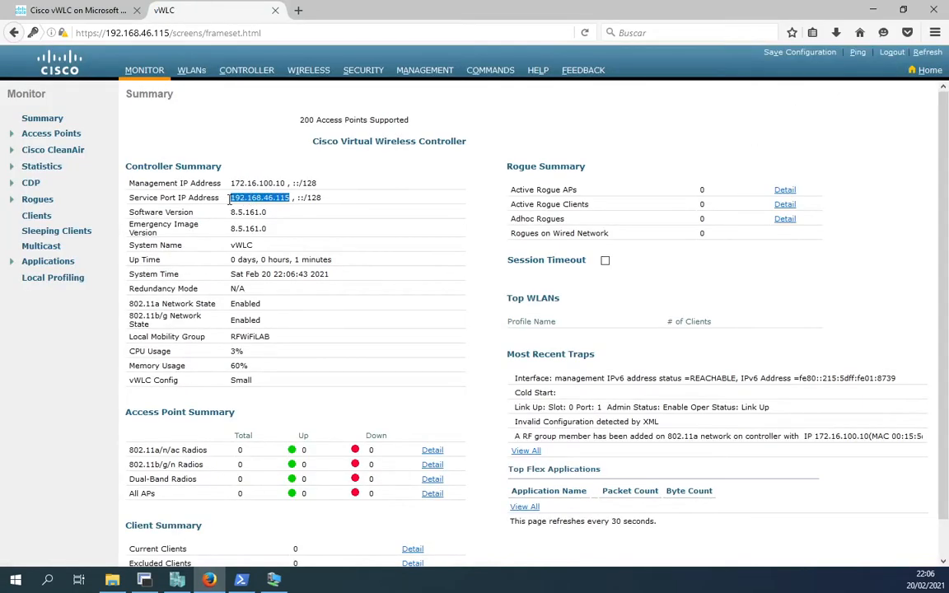
{"action": "left_click", "coordinate": [371, 353]}
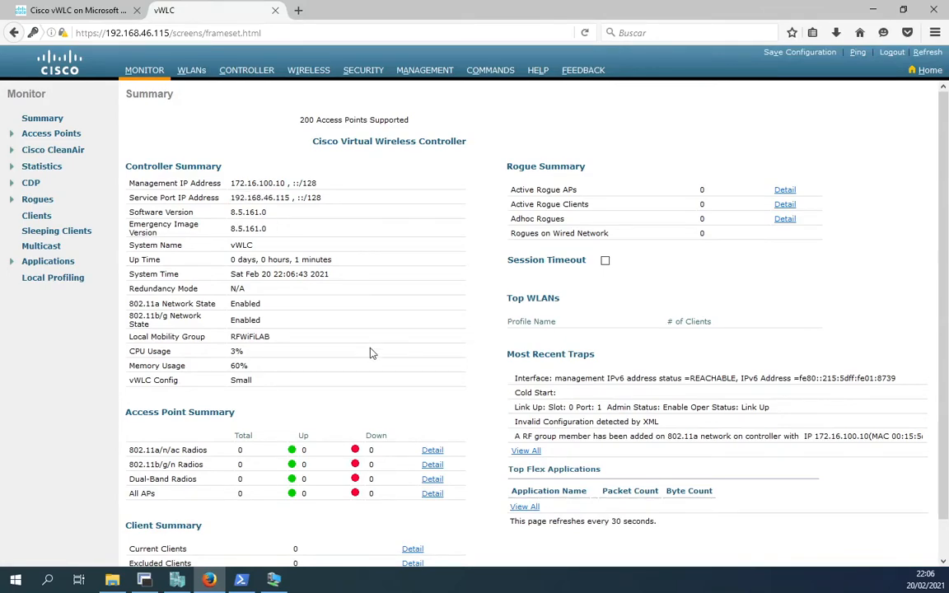
{"action": "left_click_drag", "start_coordinate": [230, 274], "coordinate": [353, 288]}
{"action": "left_click", "coordinate": [354, 288]}
{"action": "left_click", "coordinate": [241, 580]}
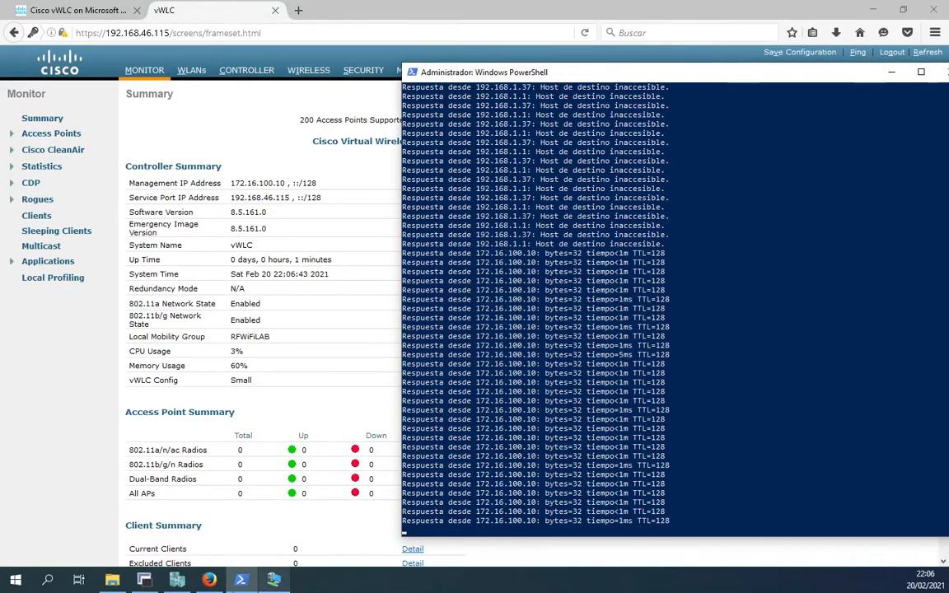
Step: Ping 172.16.100.10 from the SW-Labo switch, getting 5/5 replies
{"action": "left_click", "coordinate": [144, 580]}
{"action": "type", "text": "ping "}
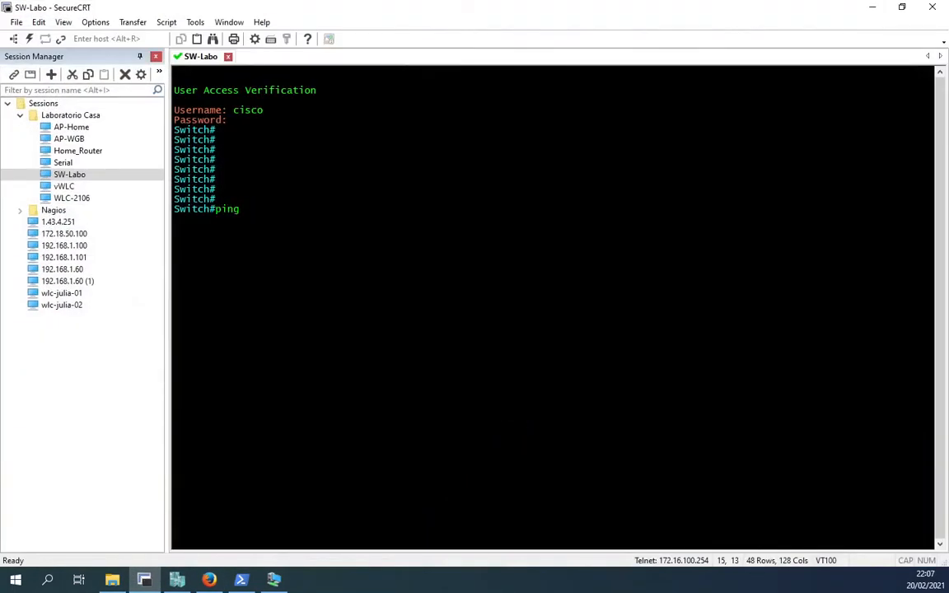
{"action": "type", "text": "172.16.100.10"}
{"action": "key", "text": "Return"}
{"action": "key", "text": "Return"}
{"action": "key", "text": "Return"}
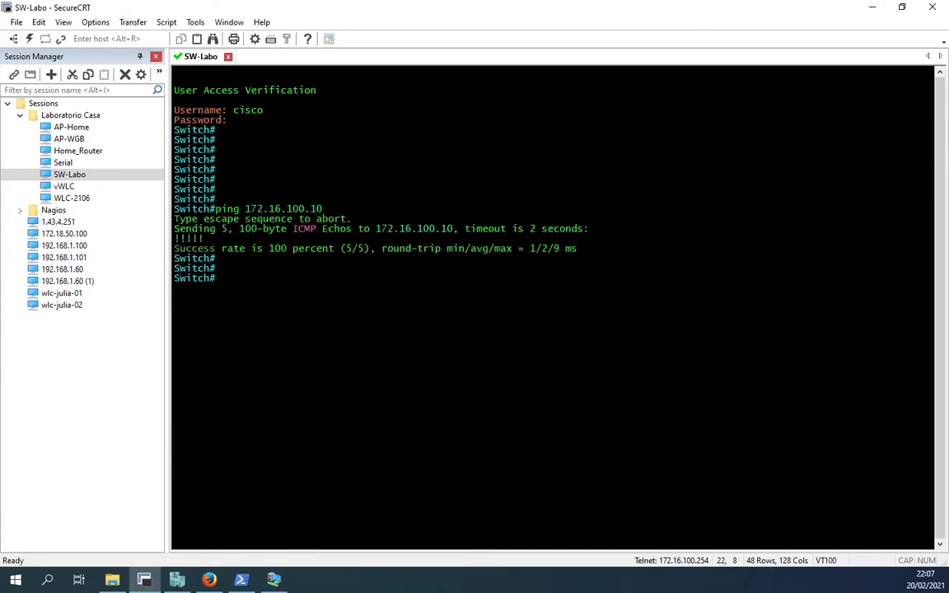
{"action": "key", "text": "Return"}
{"action": "key", "text": "Return"}
Step: Use the web UI's Ping tool to ping gateway 172.16.100.254 and acknowledge the 3/3 replies
{"action": "left_click", "coordinate": [209, 580]}
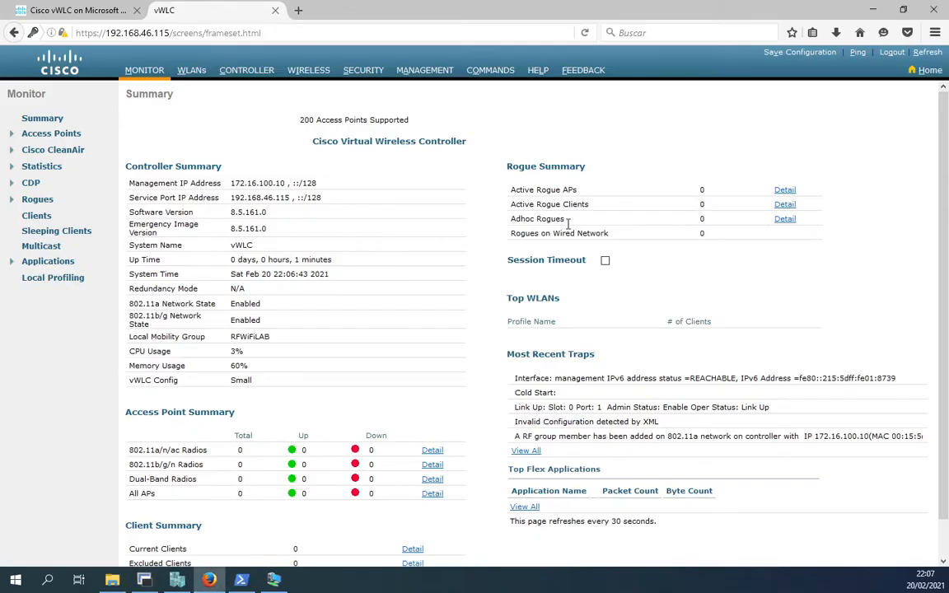
{"action": "left_click", "coordinate": [858, 54]}
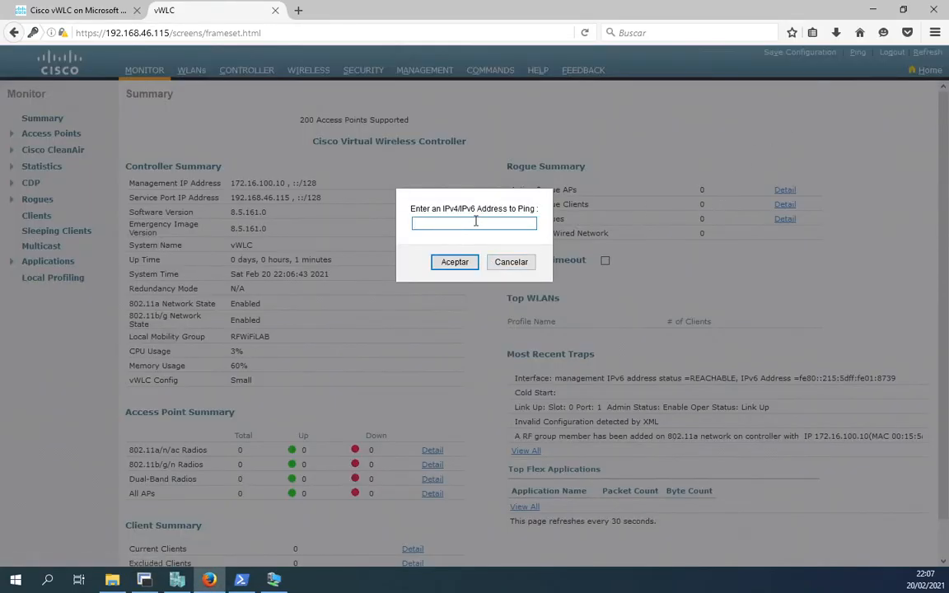
{"action": "type", "text": "172.16.100.254"}
{"action": "left_click", "coordinate": [462, 262]}
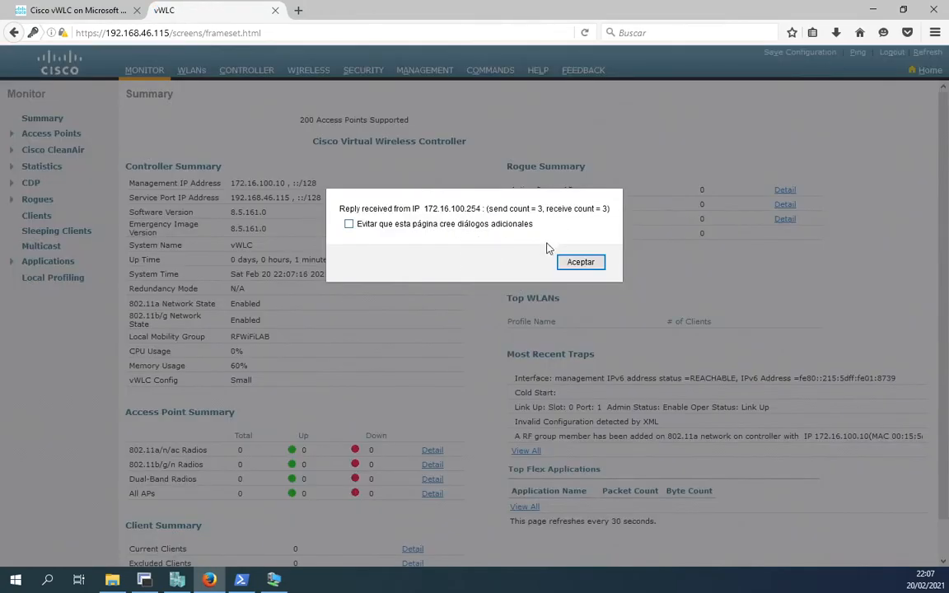
{"action": "left_click", "coordinate": [581, 263]}
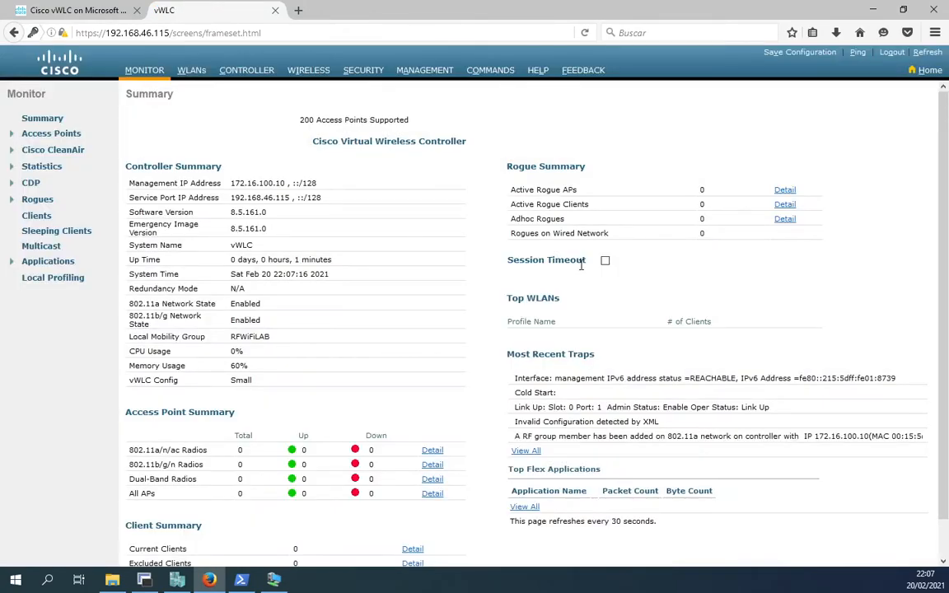